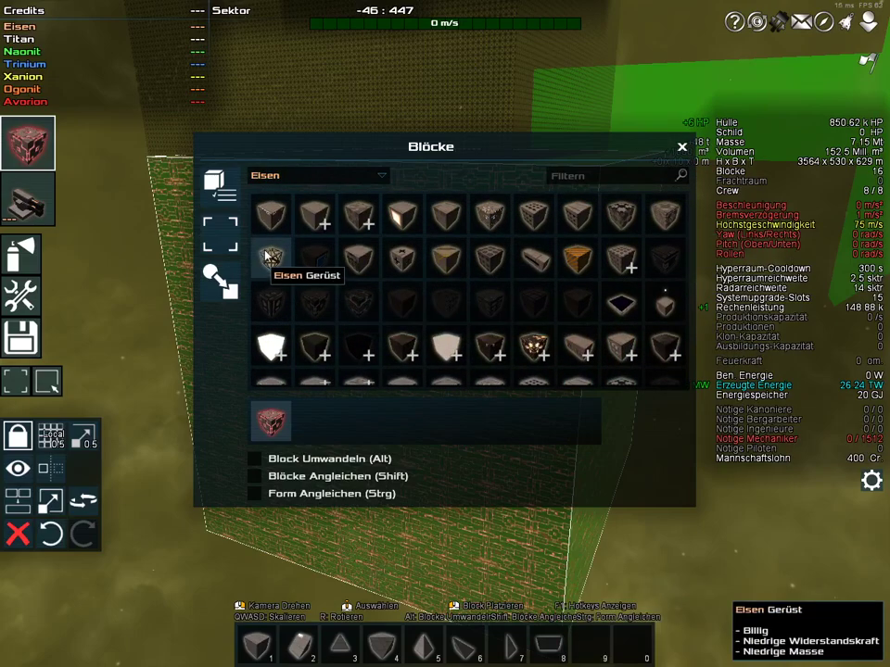
Step: Convert the selected 53 x 53 x 53 block to Eisen Gerüst
{"action": "left_click", "coordinate": [271, 260]}
{"action": "left_click", "coordinate": [220, 280]}
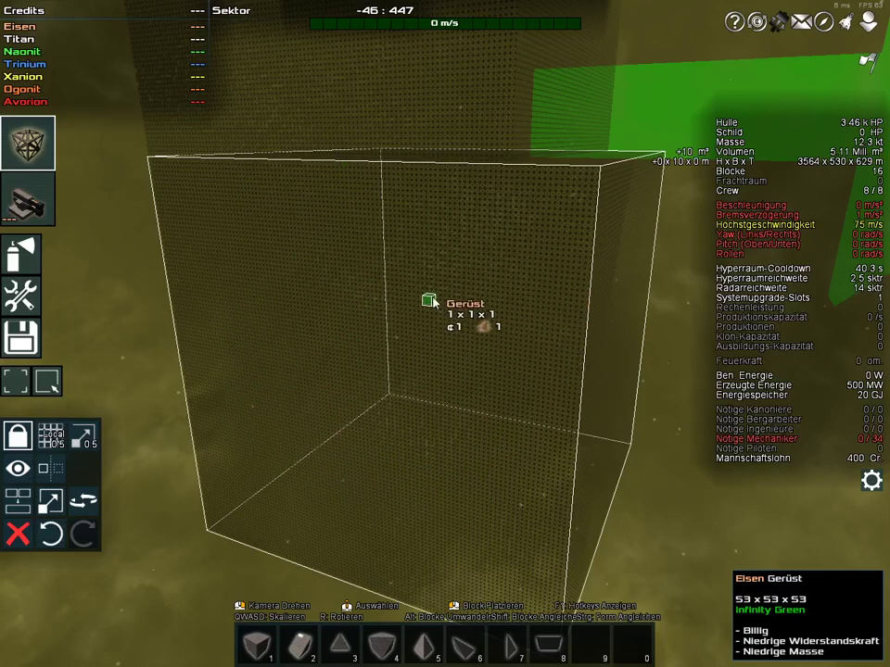
Step: Switch to the Shipclasses spreadsheet in Google Sheets and examine the Slots column from 1 to 15 on the Rechenleistung/Slots sheet
{"action": "key", "text": "alt"}
{"action": "key", "text": "alt+Tab"}
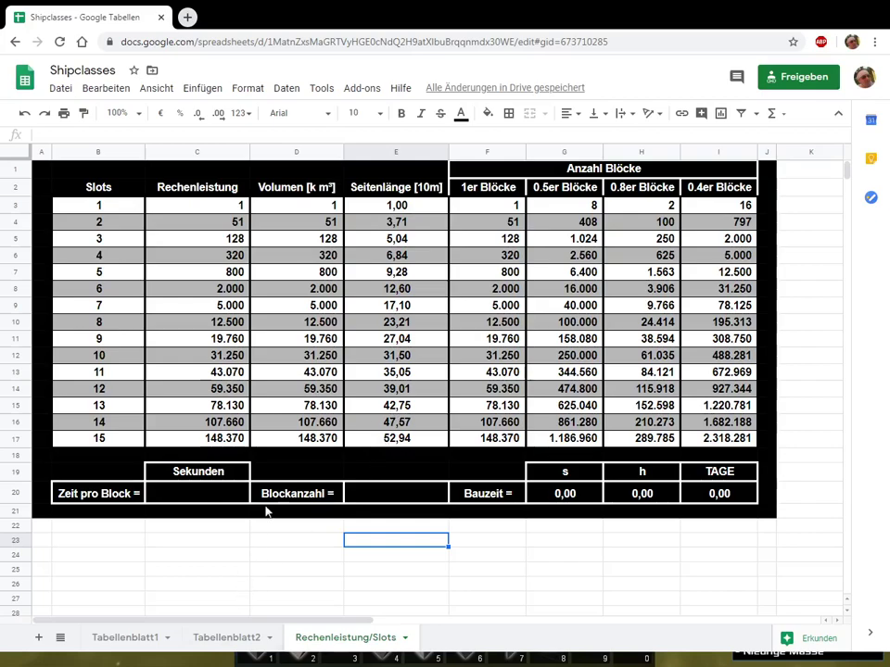
{"action": "left_click", "coordinate": [106, 208]}
{"action": "key", "text": "Down"}
{"action": "key", "text": "Down"}
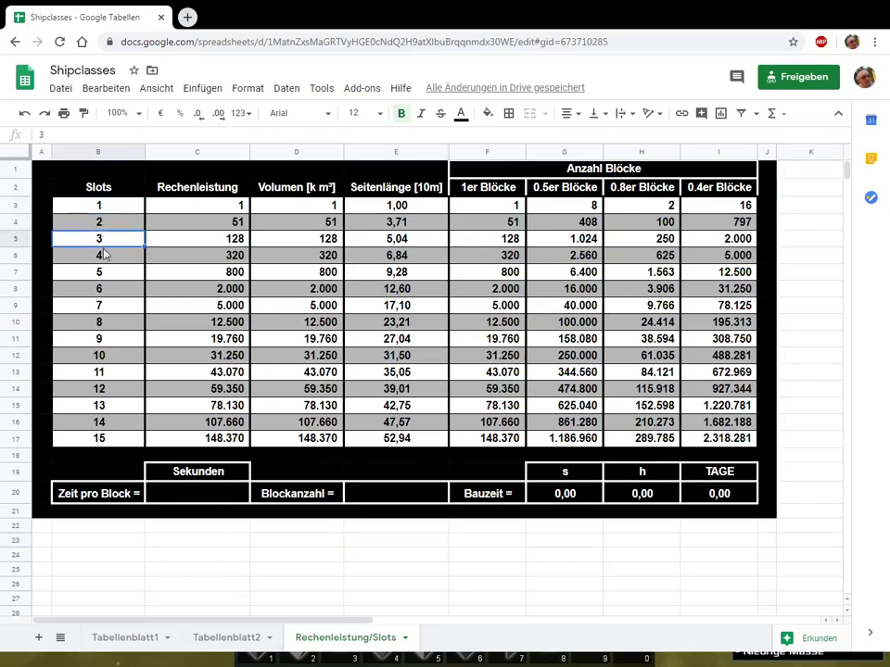
{"action": "left_click", "coordinate": [98, 437]}
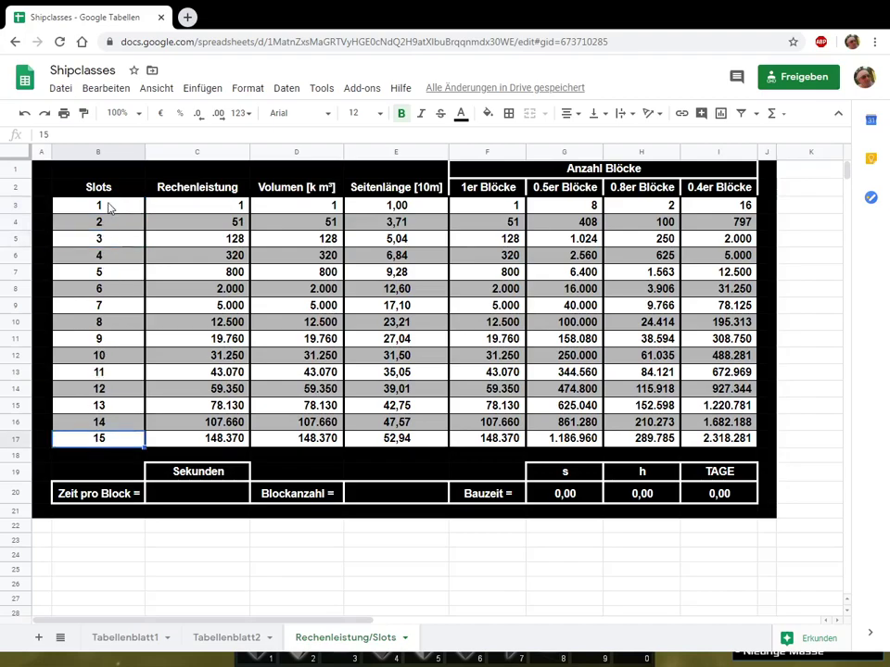
{"action": "left_click_drag", "start_coordinate": [109, 205], "coordinate": [104, 439]}
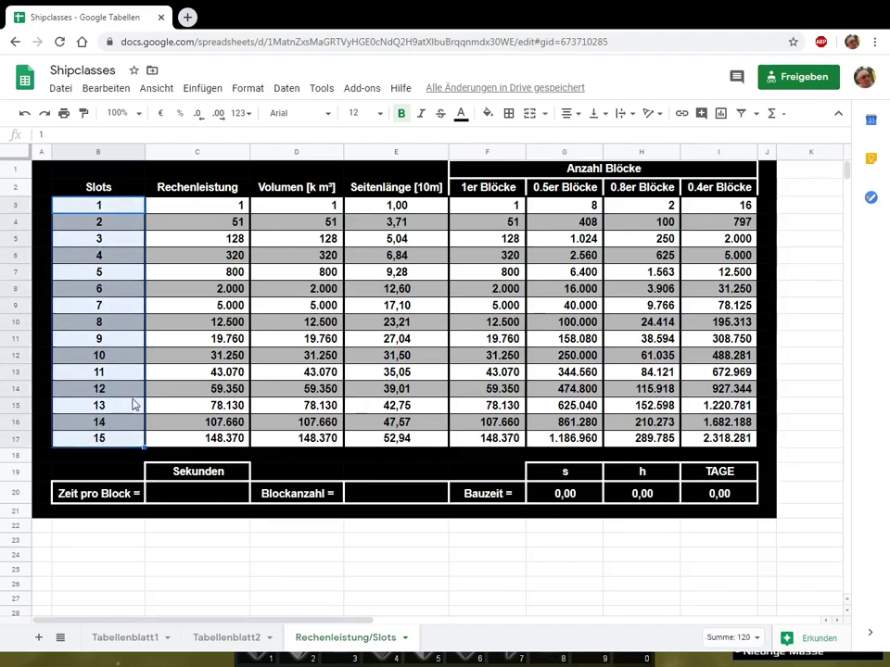
{"action": "left_click", "coordinate": [213, 209]}
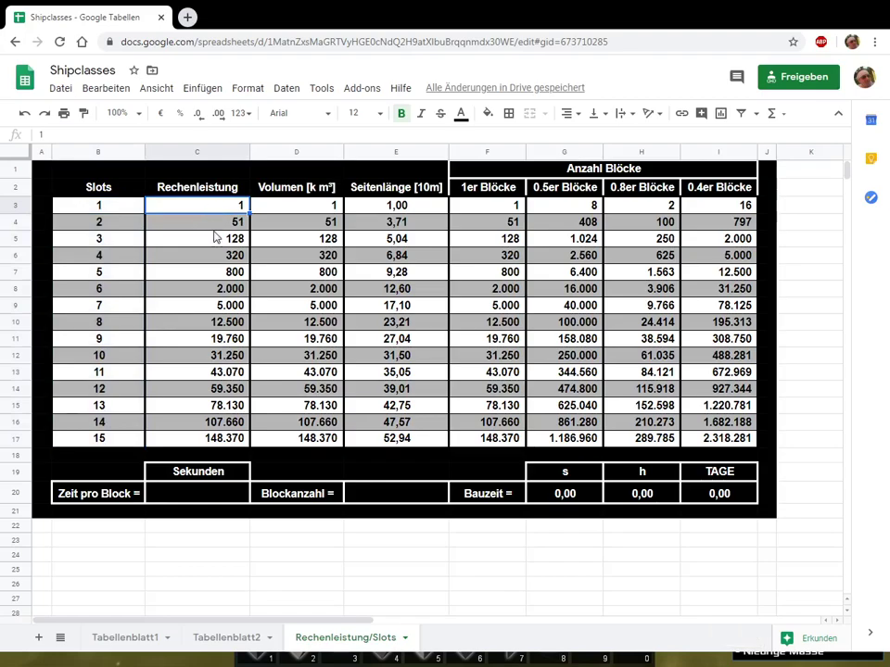
{"action": "left_click_drag", "start_coordinate": [214, 213], "coordinate": [213, 226]}
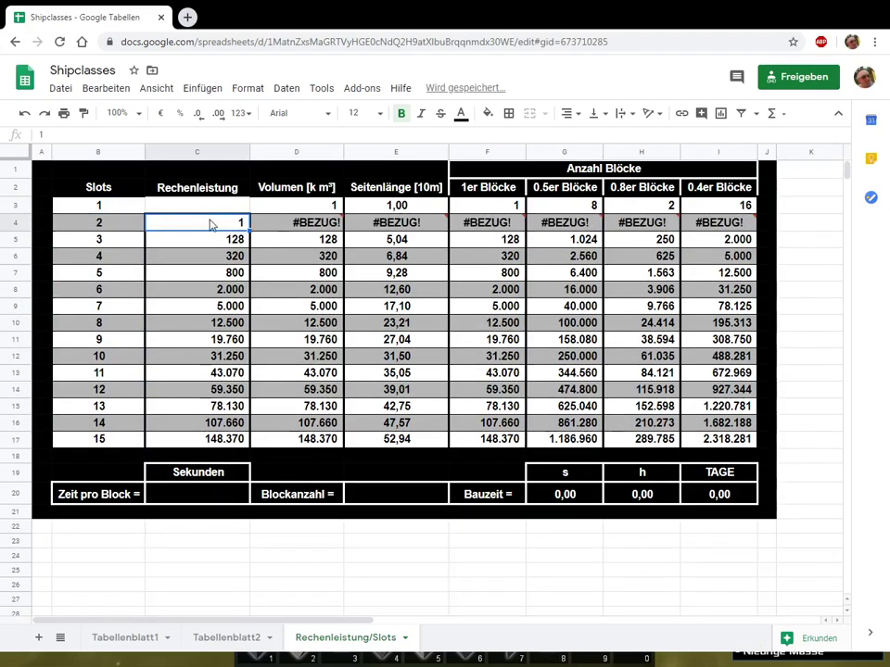
{"action": "key", "text": "ctrl+z"}
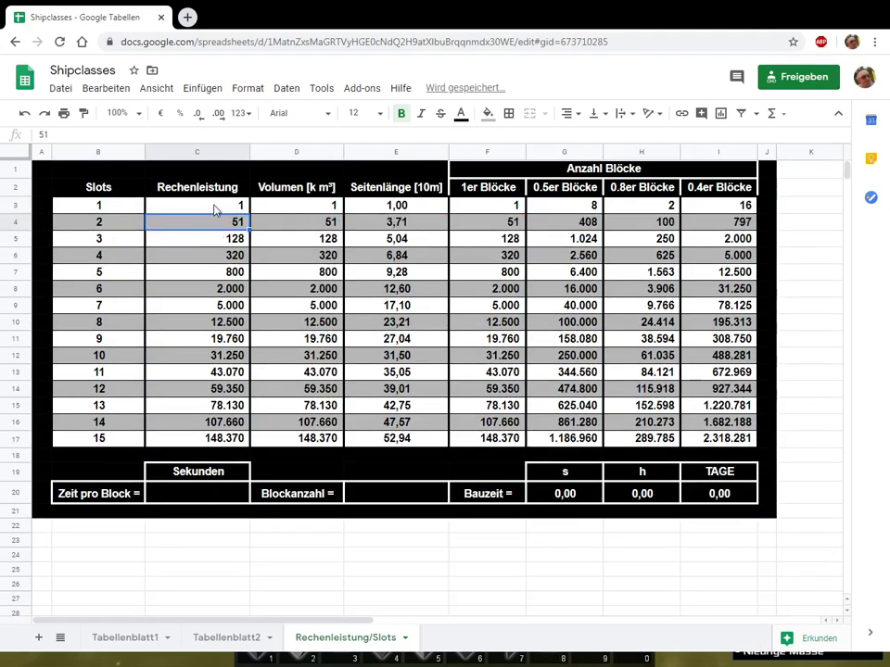
Step: Examine the Rechenleistung, Volumen and Seitenlänge headings and how their values for one slot are derived
{"action": "left_click", "coordinate": [198, 187]}
{"action": "left_click", "coordinate": [333, 172]}
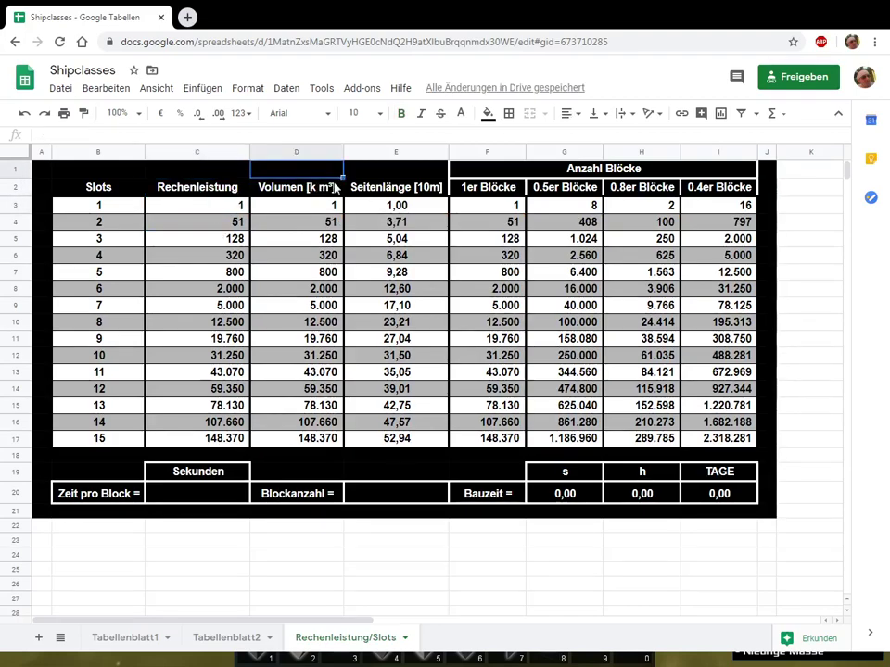
{"action": "left_click", "coordinate": [358, 195]}
{"action": "left_click", "coordinate": [198, 187]}
{"action": "left_click_drag", "start_coordinate": [400, 207], "coordinate": [408, 222]}
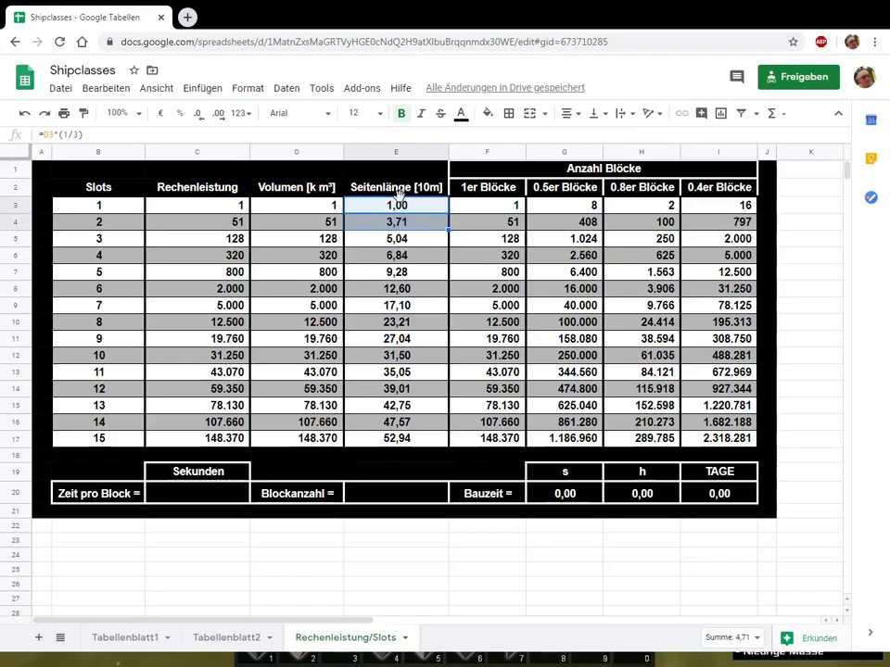
{"action": "left_click", "coordinate": [293, 206]}
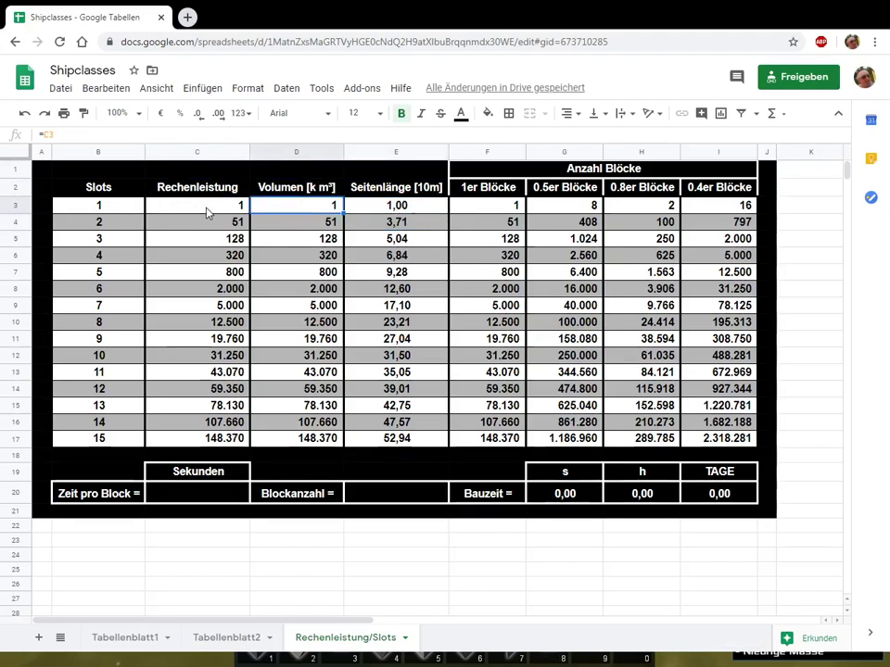
{"action": "left_click", "coordinate": [204, 211]}
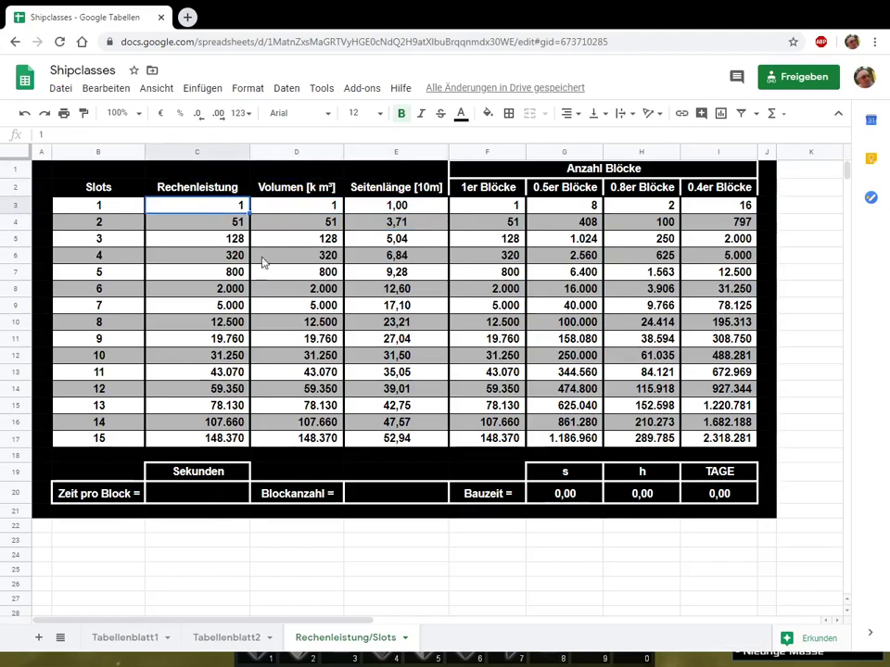
Step: Compare the Rechenleistung and Volumen values required for 15 slots
{"action": "left_click", "coordinate": [222, 443]}
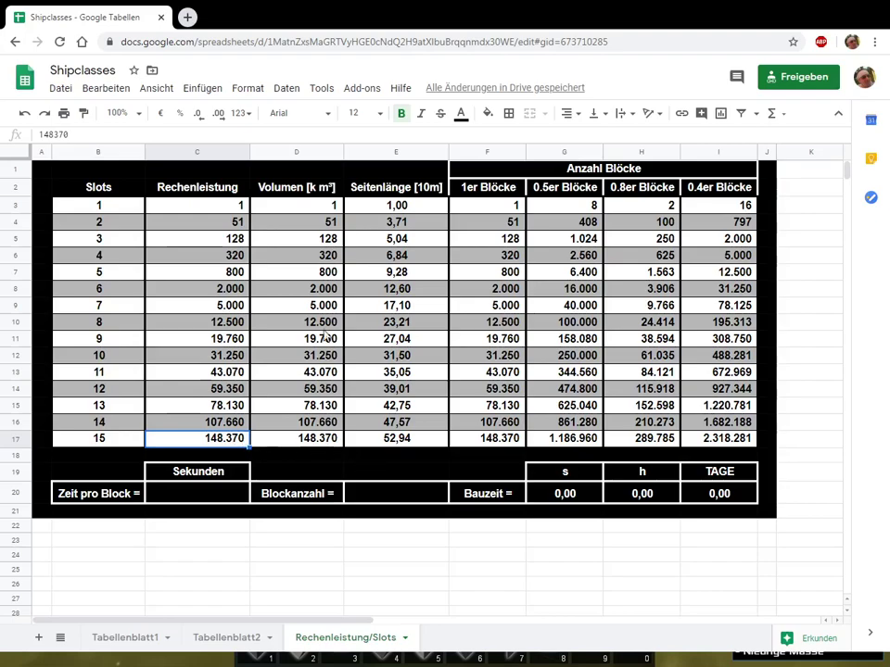
{"action": "left_click", "coordinate": [290, 189]}
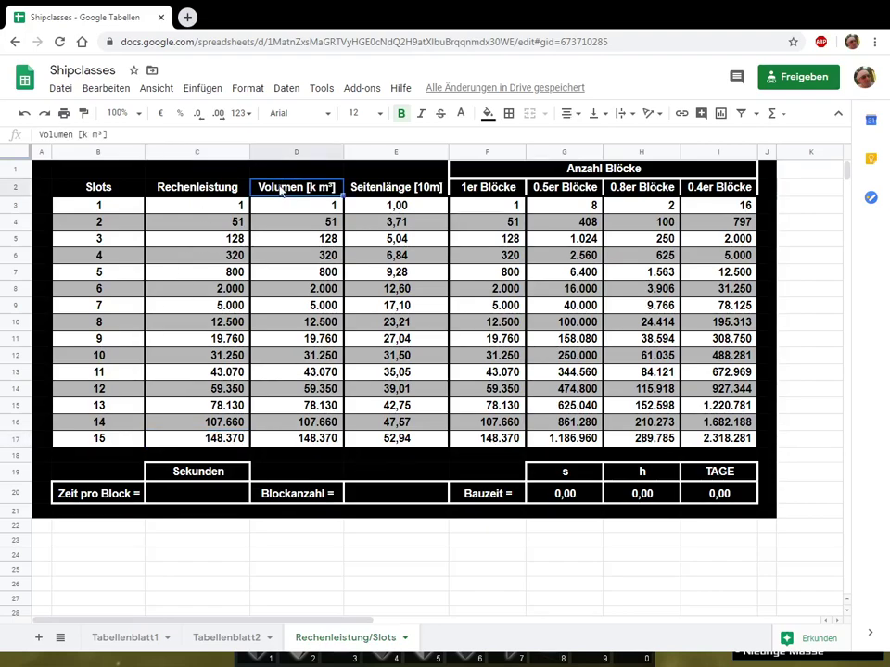
{"action": "left_click", "coordinate": [301, 441]}
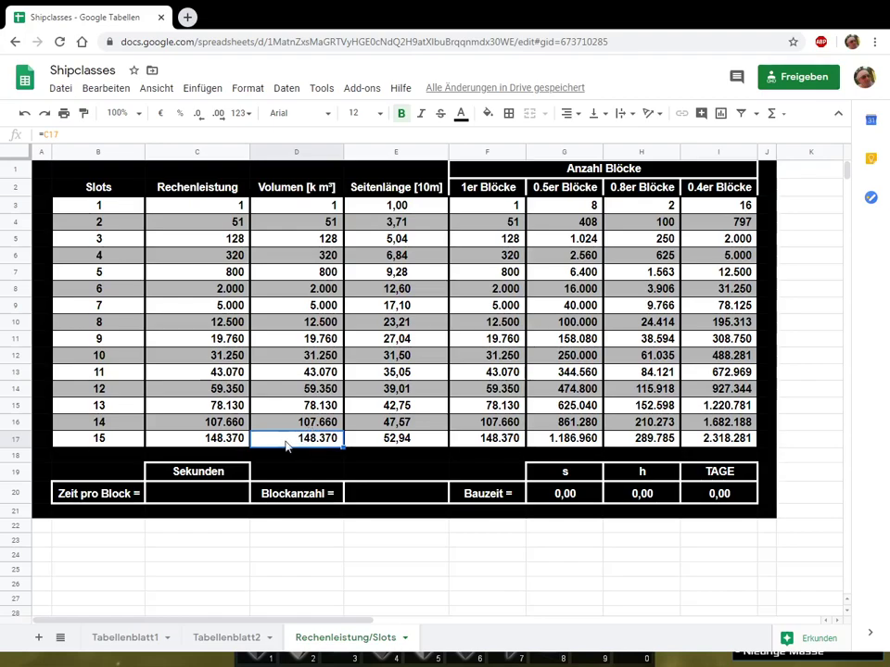
{"action": "left_click", "coordinate": [212, 441]}
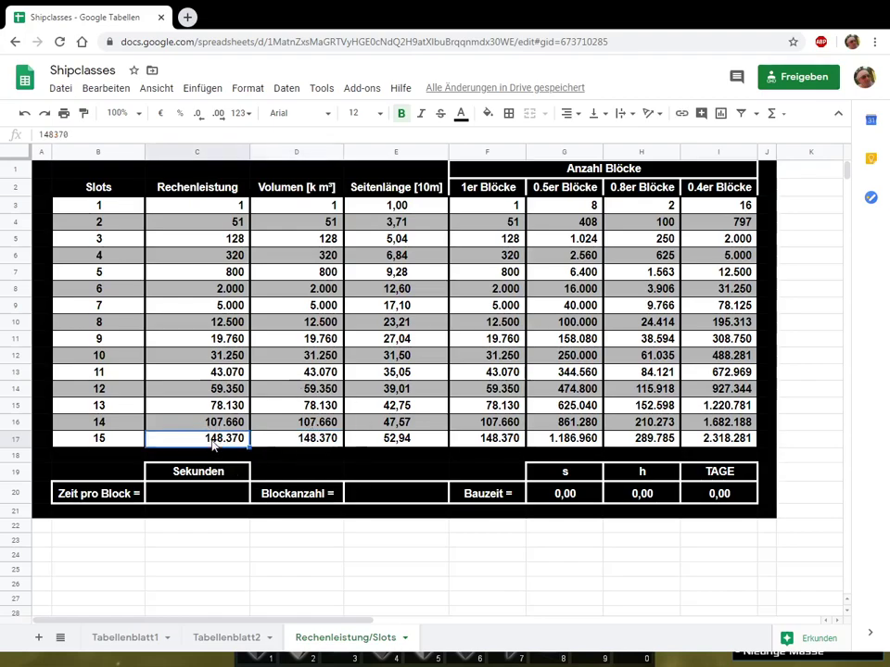
{"action": "left_click", "coordinate": [284, 440]}
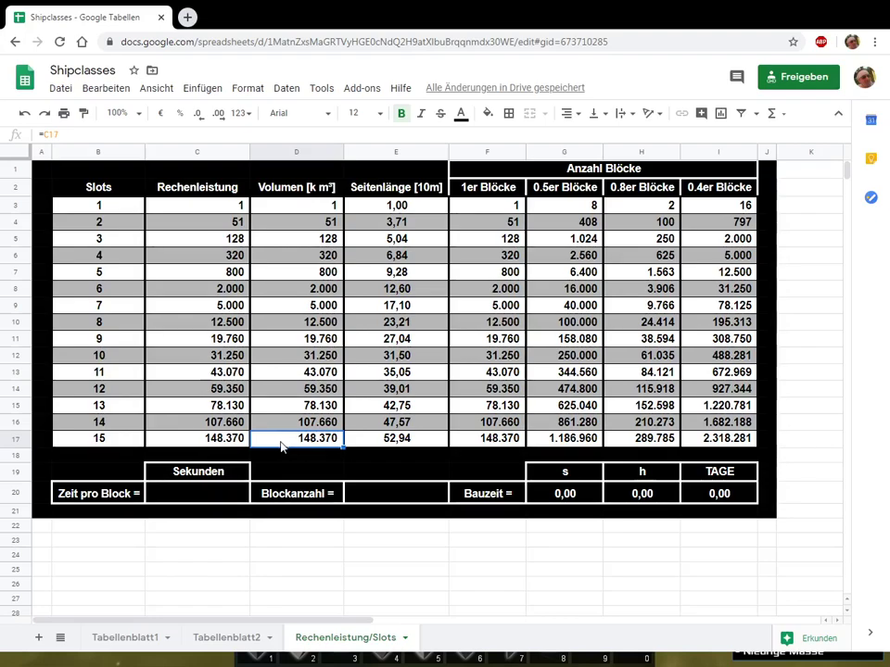
{"action": "left_click", "coordinate": [243, 440]}
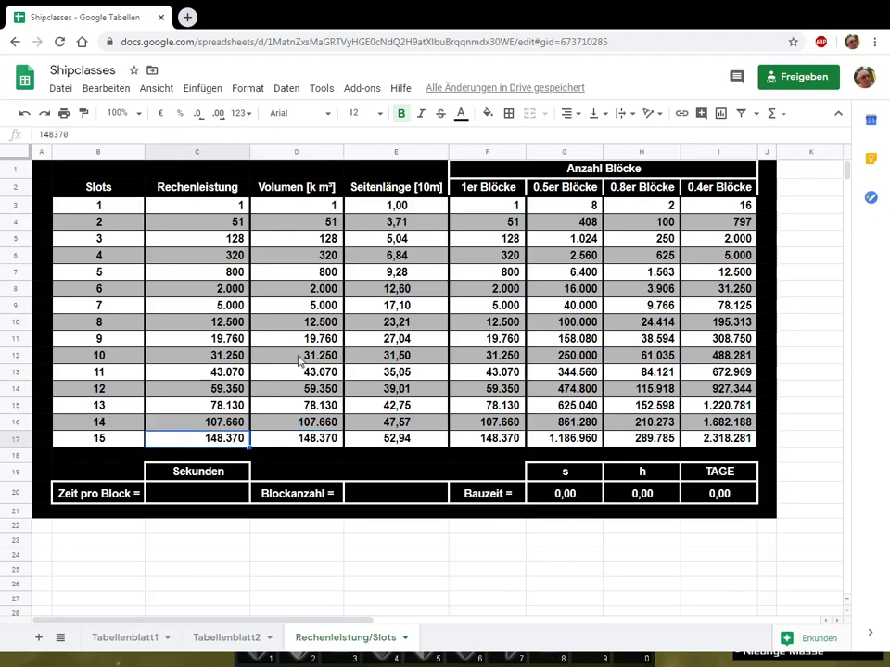
Step: Enter the 8-slot ship's 1er block count, 12.500, as the Blockanzahl in the build-time calculator
{"action": "left_click", "coordinate": [310, 325]}
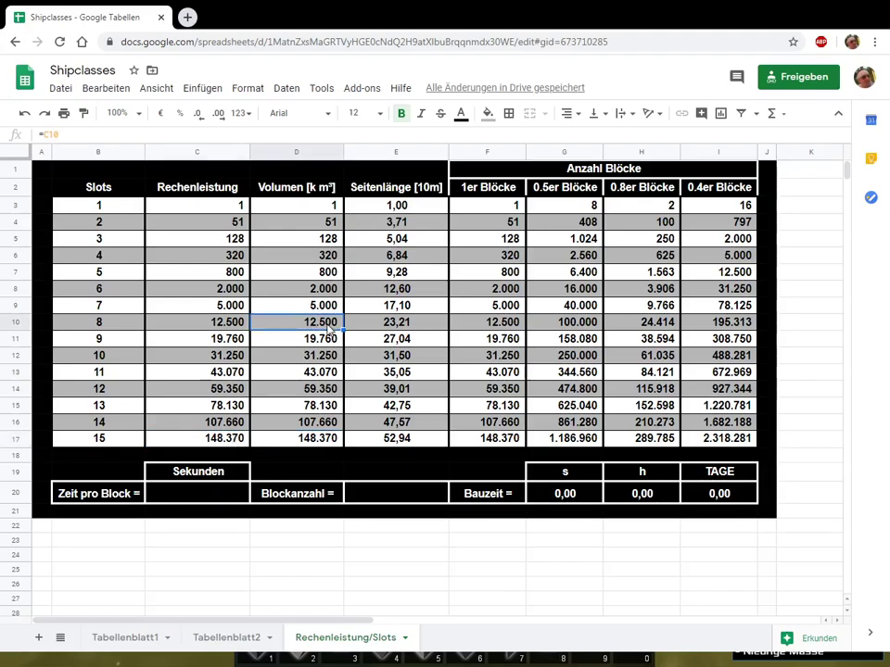
{"action": "left_click", "coordinate": [113, 326]}
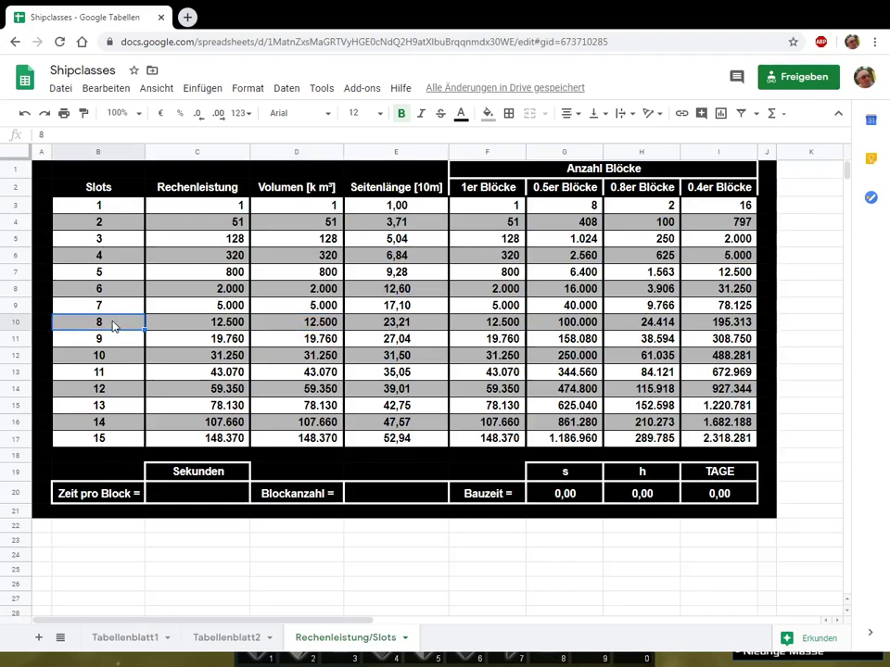
{"action": "left_click", "coordinate": [292, 325]}
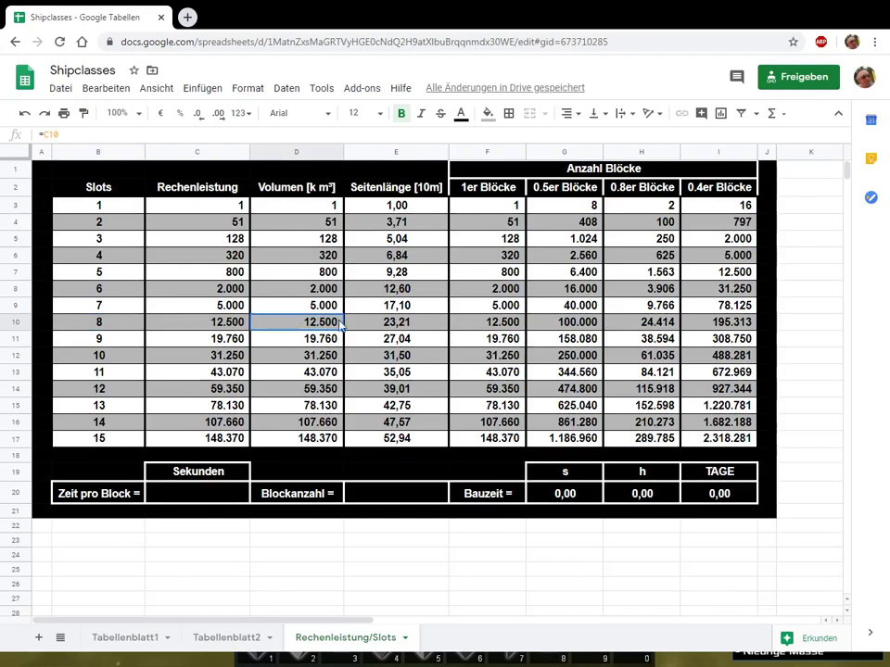
{"action": "left_click", "coordinate": [493, 324]}
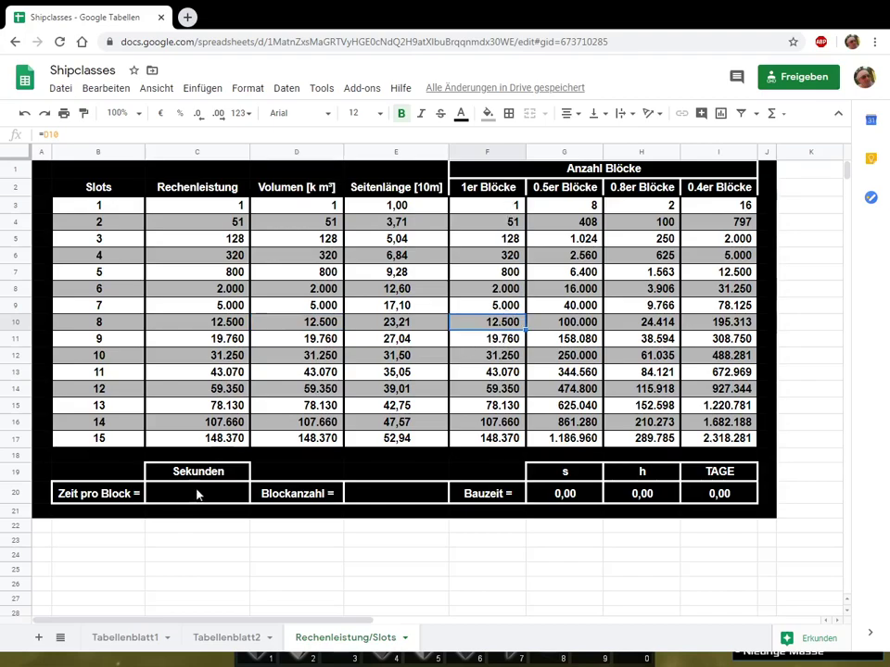
{"action": "left_click", "coordinate": [390, 494]}
{"action": "type", "text": "12.500"}
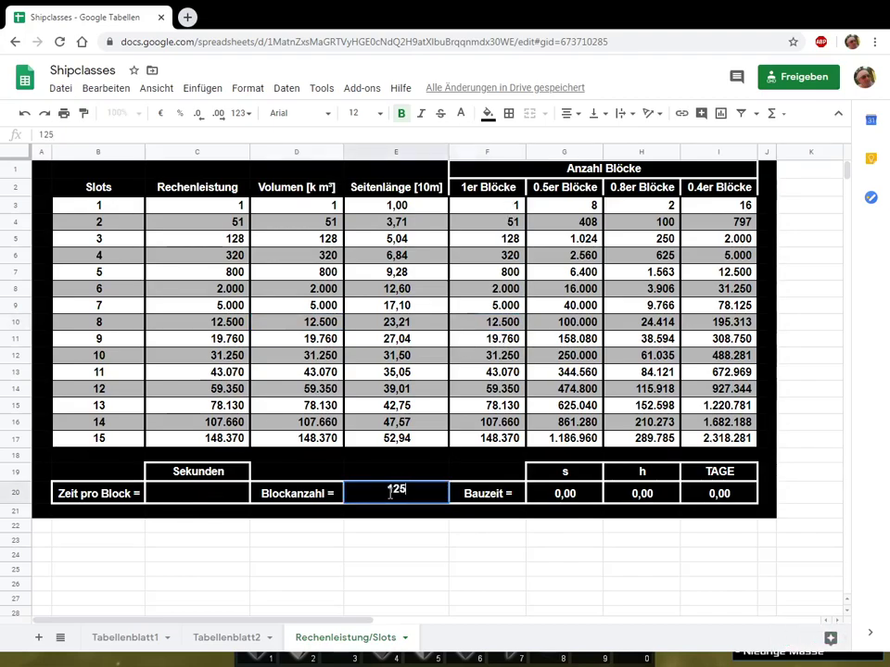
{"action": "key", "text": "Return"}
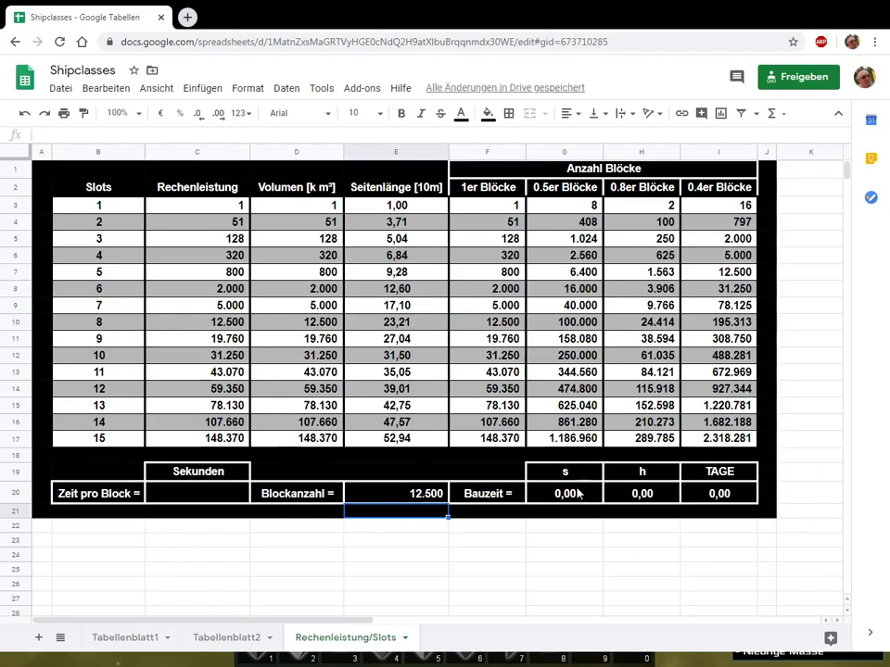
{"action": "left_click", "coordinate": [393, 502]}
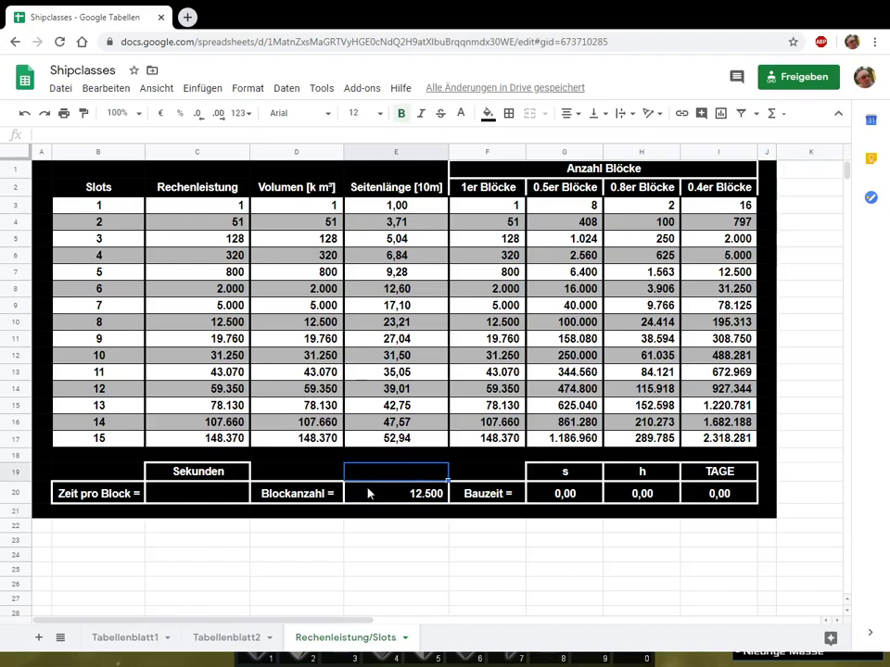
Step: Set Zeit pro Block to 10 seconds and review the 8-slot row's volume and 1er block count
{"action": "left_click", "coordinate": [210, 500]}
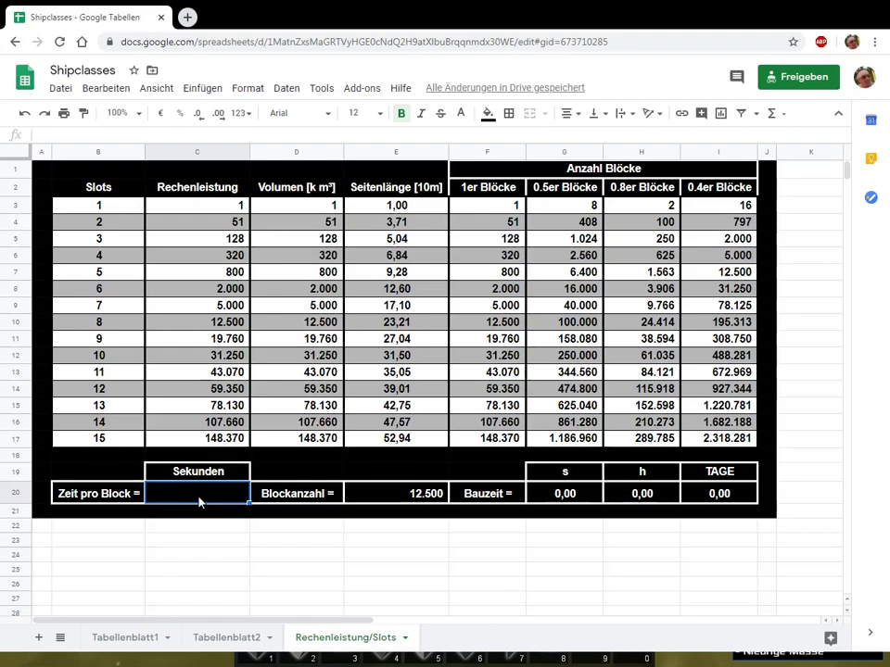
{"action": "type", "text": "10"}
{"action": "key", "text": "Return"}
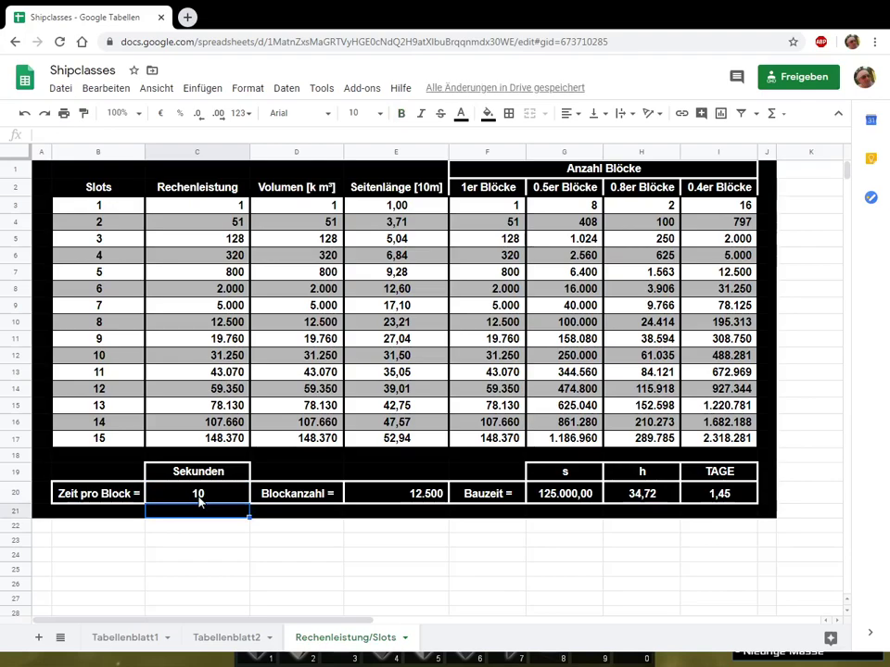
{"action": "left_click", "coordinate": [125, 326]}
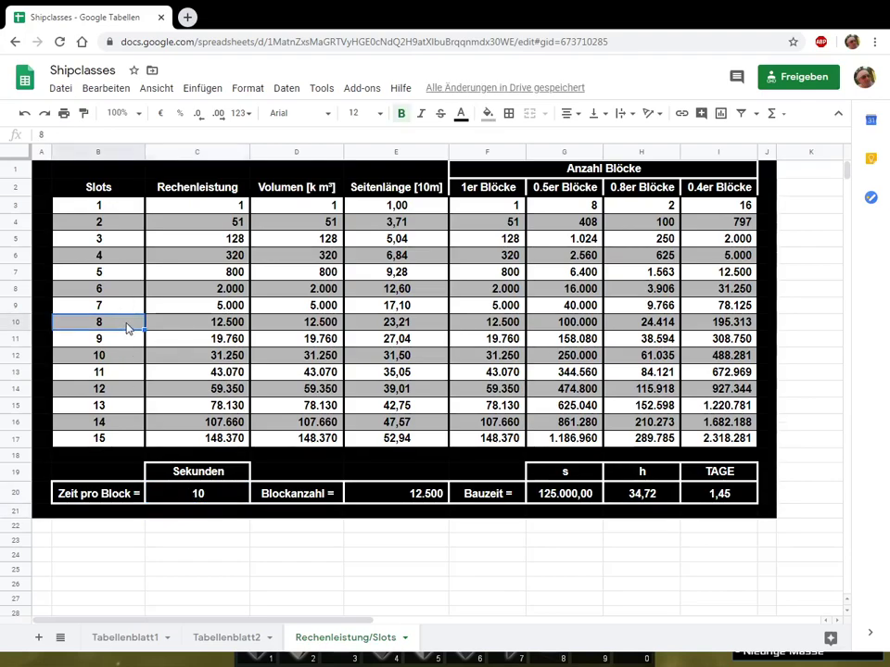
{"action": "left_click", "coordinate": [288, 326]}
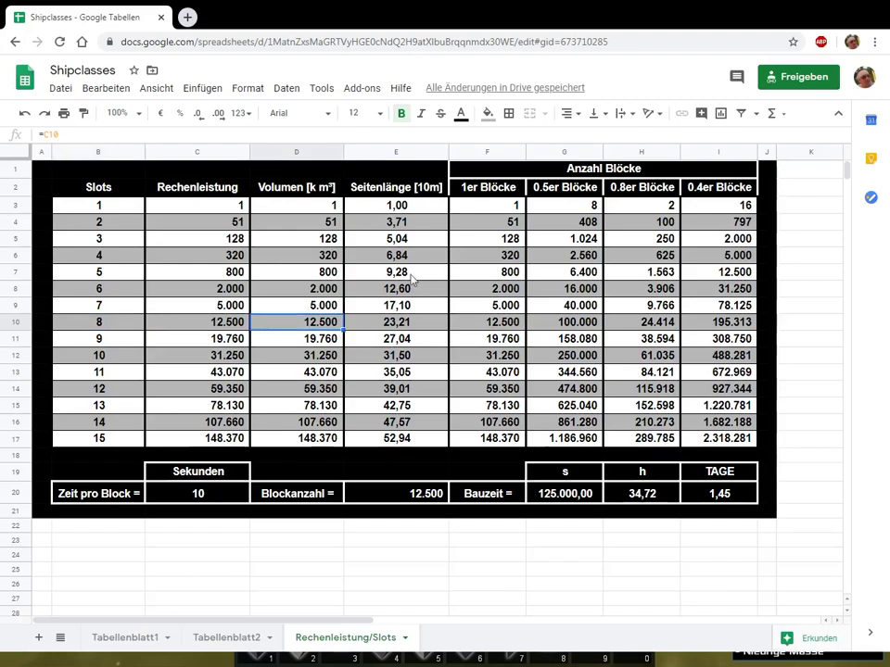
{"action": "left_click", "coordinate": [479, 322]}
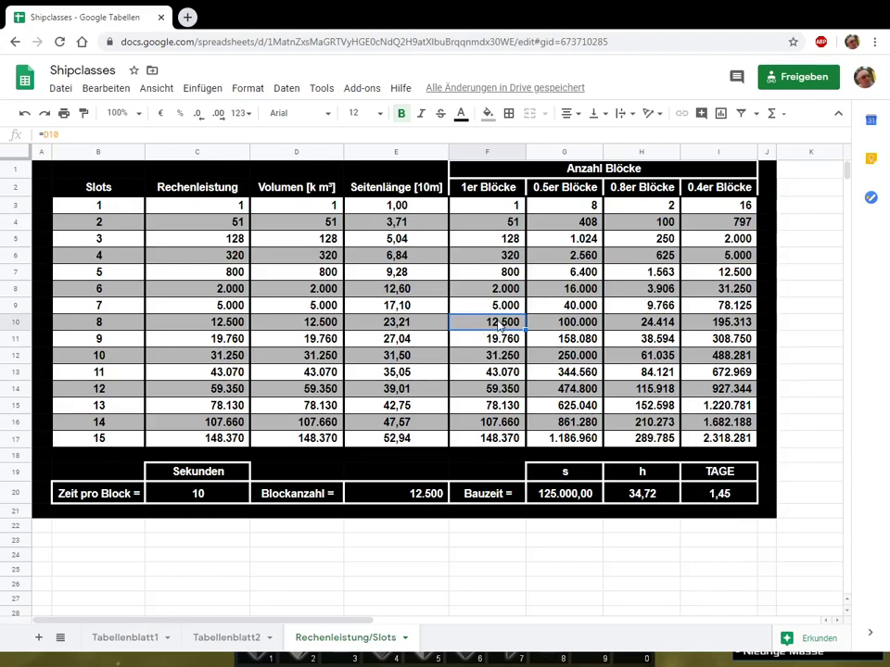
Step: Review the 0.4er and 0.8er Blöcke headings and the 0.4er block count for 15 slots
{"action": "left_click", "coordinate": [706, 195]}
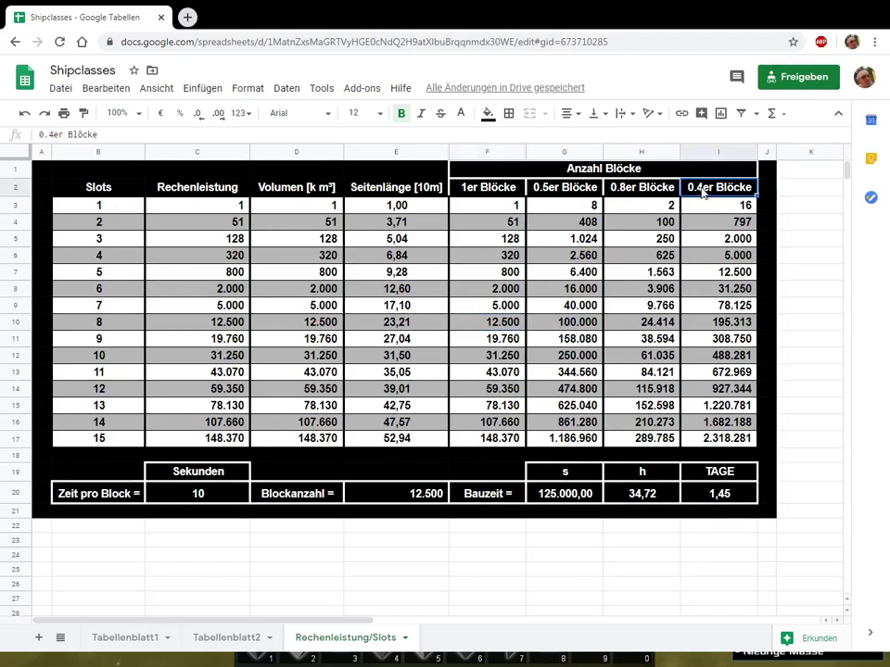
{"action": "left_click", "coordinate": [646, 192]}
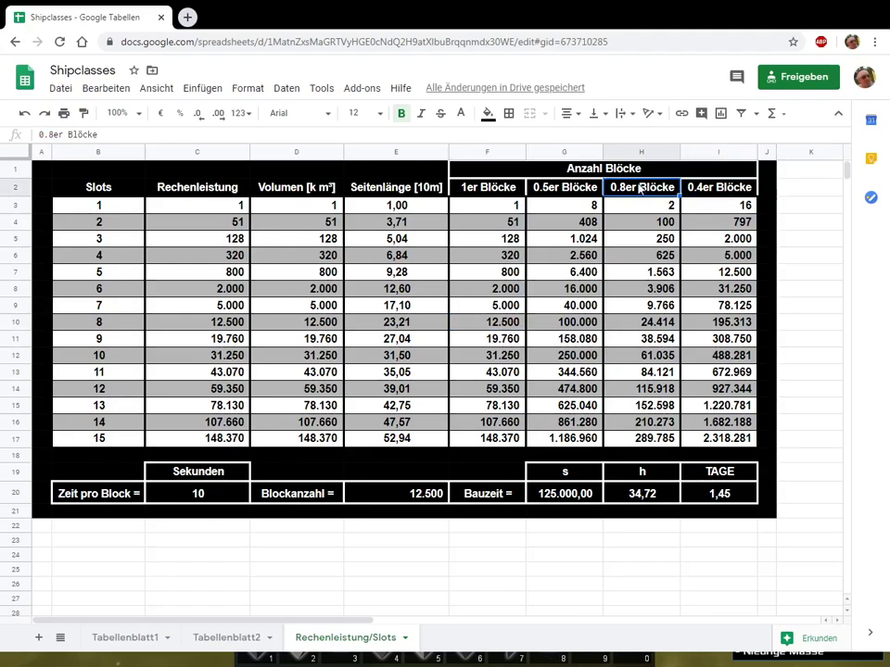
{"action": "left_click", "coordinate": [732, 441]}
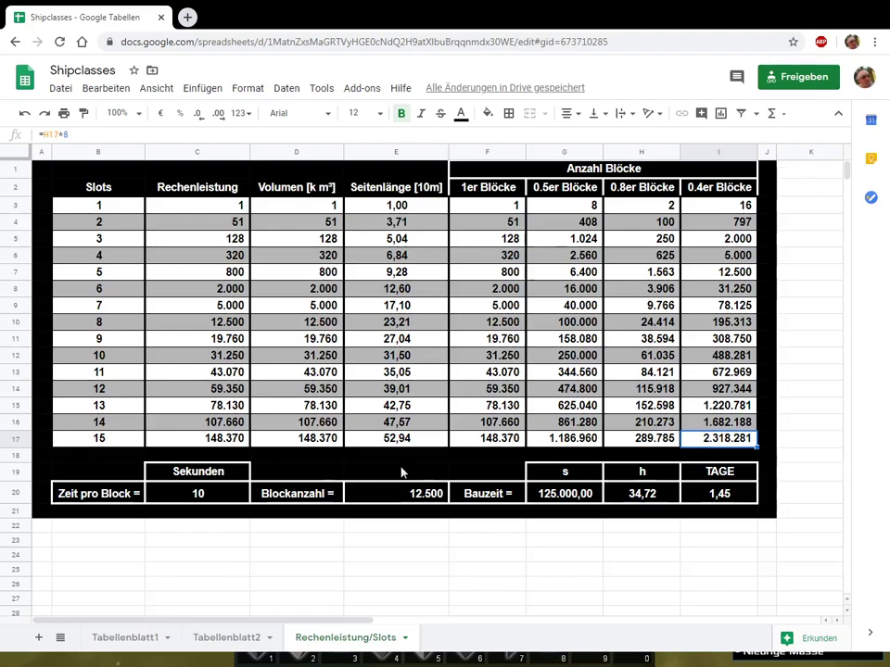
Step: Enter 2.000.000 as the Blockanzahl in the build-time calculator
{"action": "left_click", "coordinate": [410, 493]}
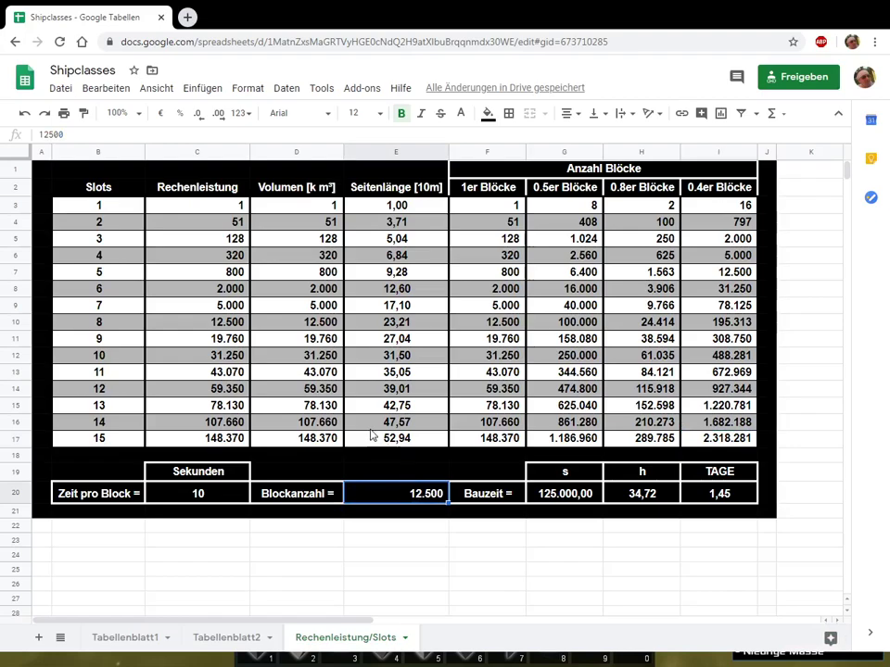
{"action": "type", "text": "2.000.0"}
{"action": "type", "text": "0000"}
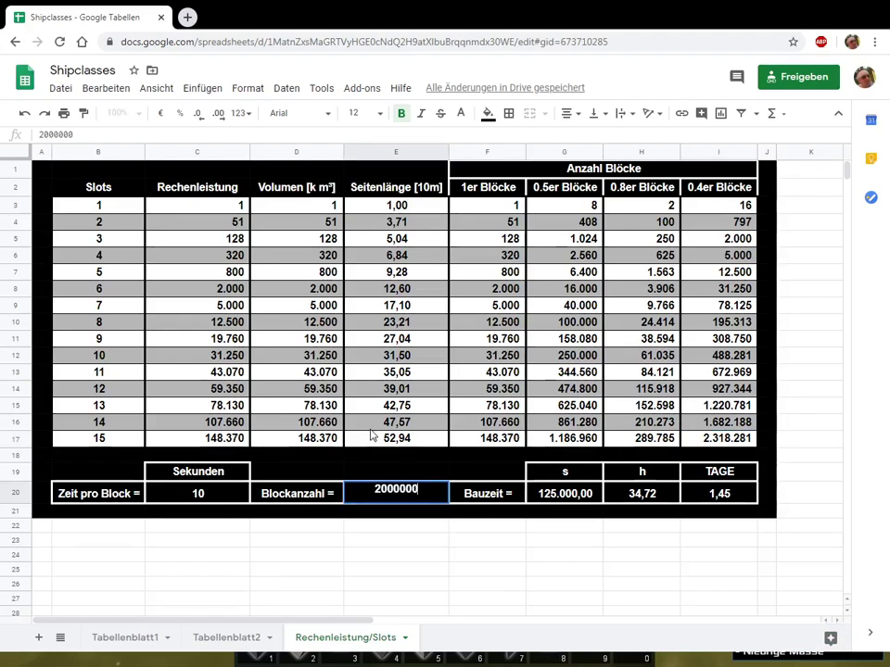
{"action": "key", "text": "Return"}
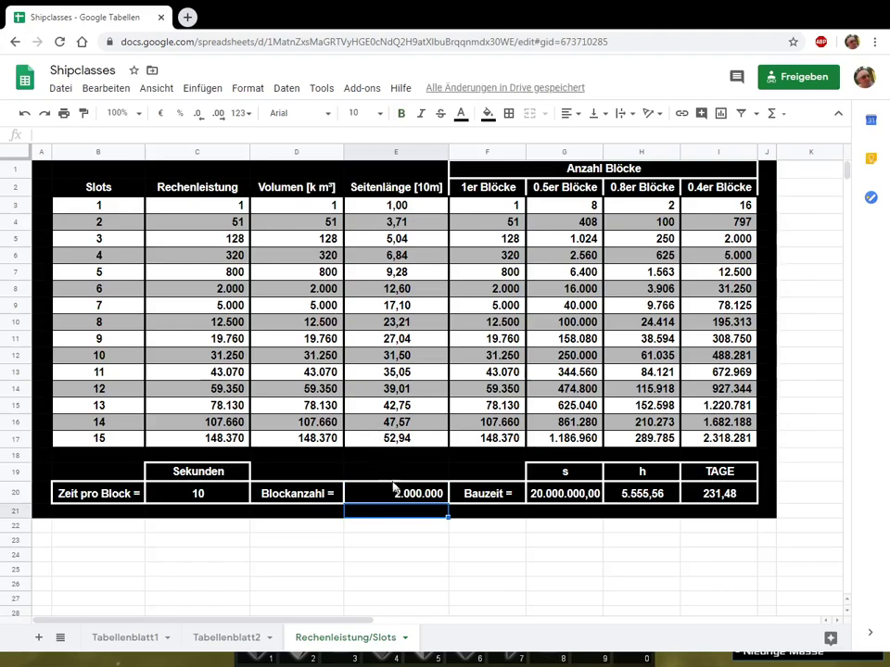
Step: Examine the Bauzeit in hours and days for the entered Blockanzahl against the 15-slot 0.4er block count
{"action": "left_click", "coordinate": [724, 496]}
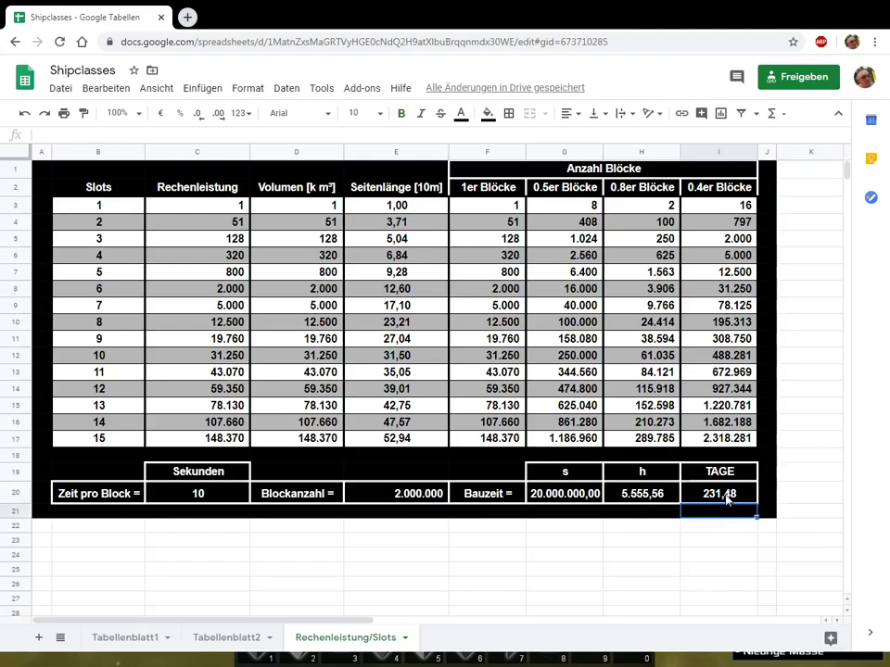
{"action": "left_click", "coordinate": [626, 494]}
{"action": "left_click", "coordinate": [395, 493]}
{"action": "left_click", "coordinate": [719, 439]}
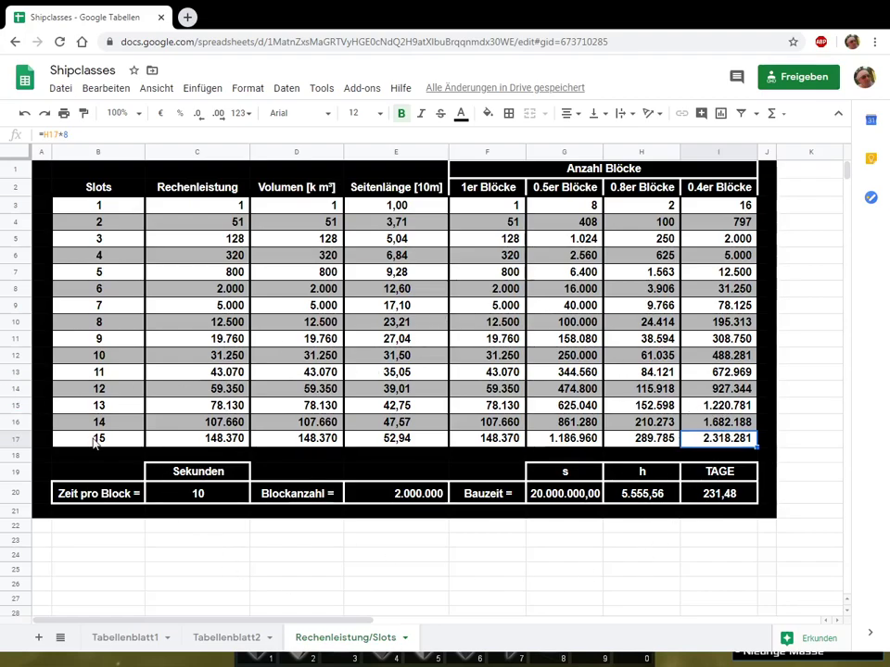
{"action": "key", "text": "Down"}
{"action": "key", "text": "Down"}
{"action": "key", "text": "Down"}
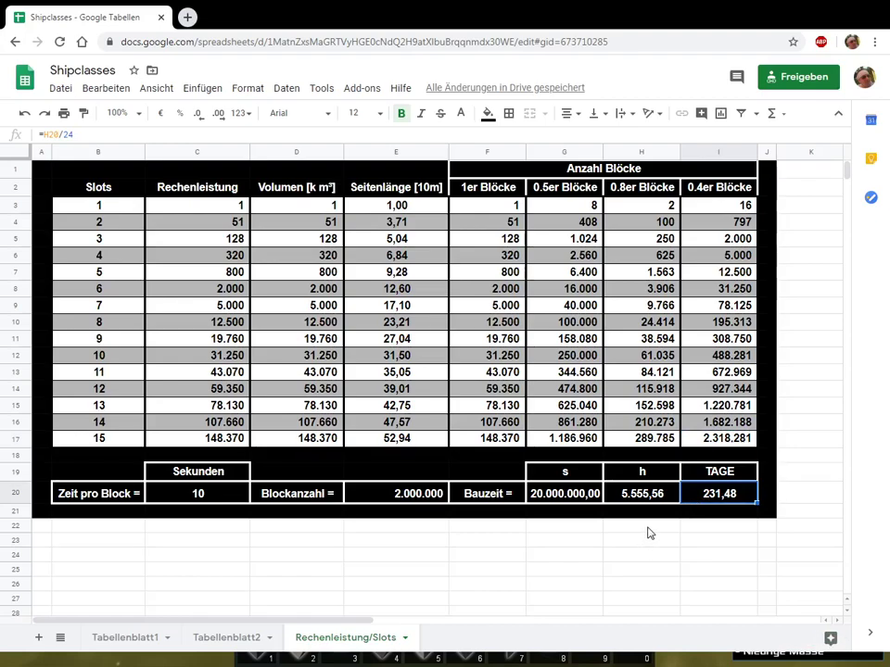
{"action": "left_click", "coordinate": [714, 509]}
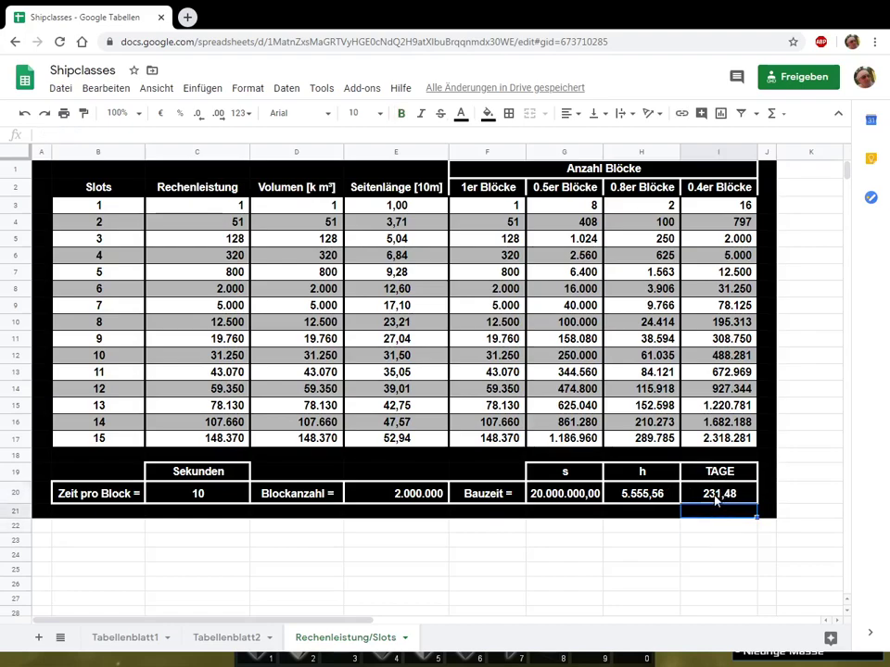
{"action": "left_click", "coordinate": [715, 500]}
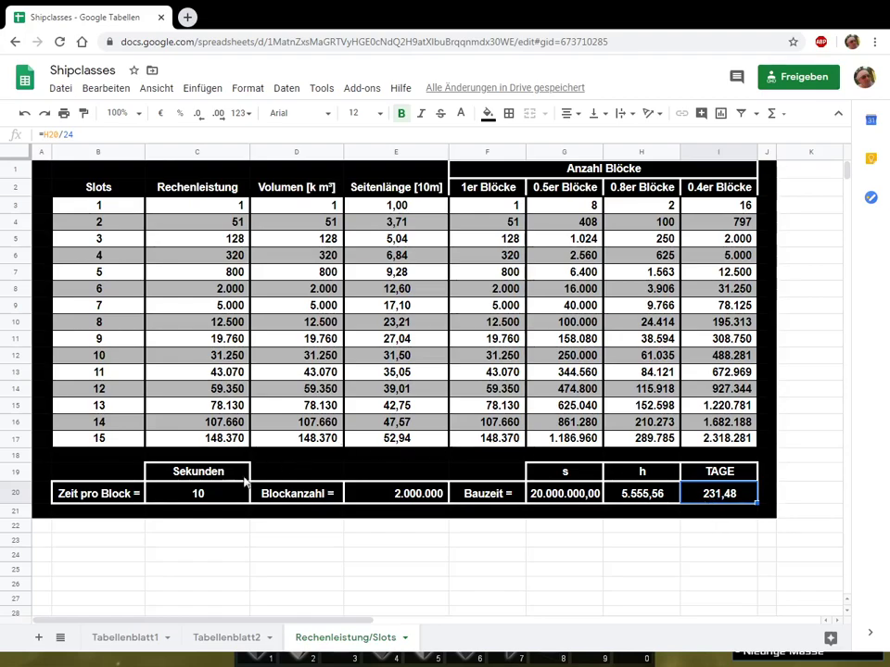
Step: Compare the Zeit pro Block setting and the 15-slot 0.4er block count with the Bauzeit in days
{"action": "left_click", "coordinate": [199, 498]}
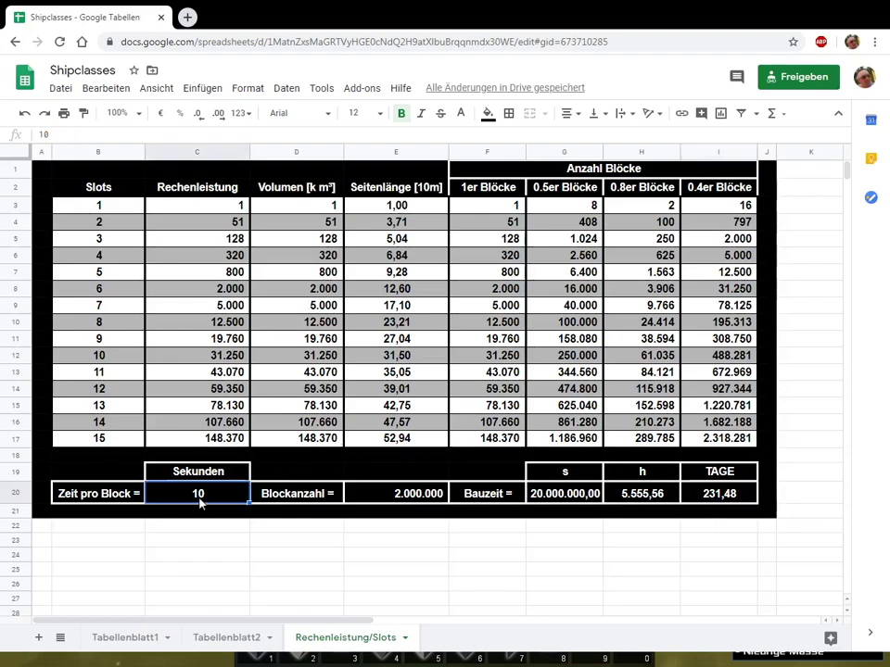
{"action": "left_click", "coordinate": [729, 497]}
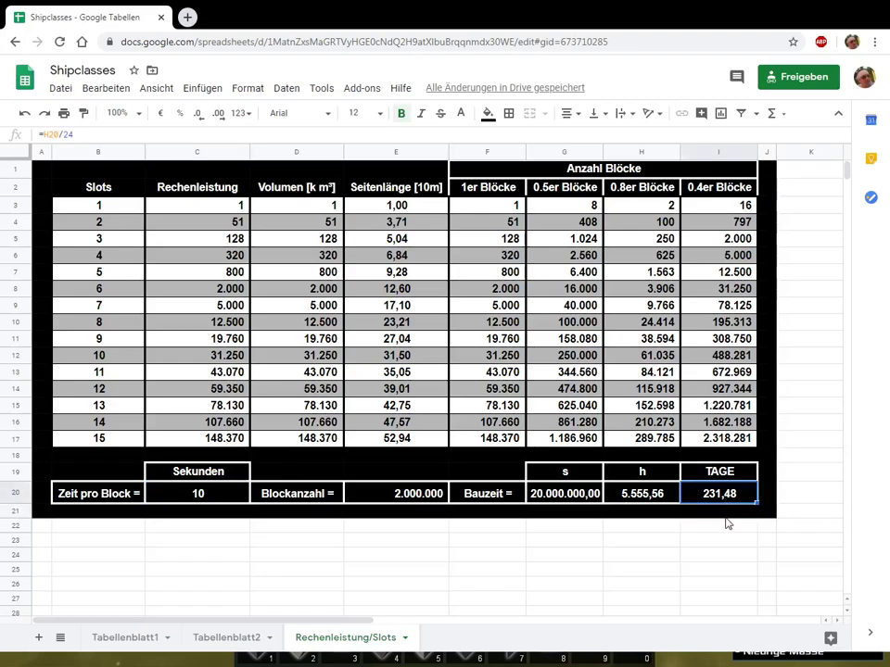
{"action": "left_click", "coordinate": [727, 511]}
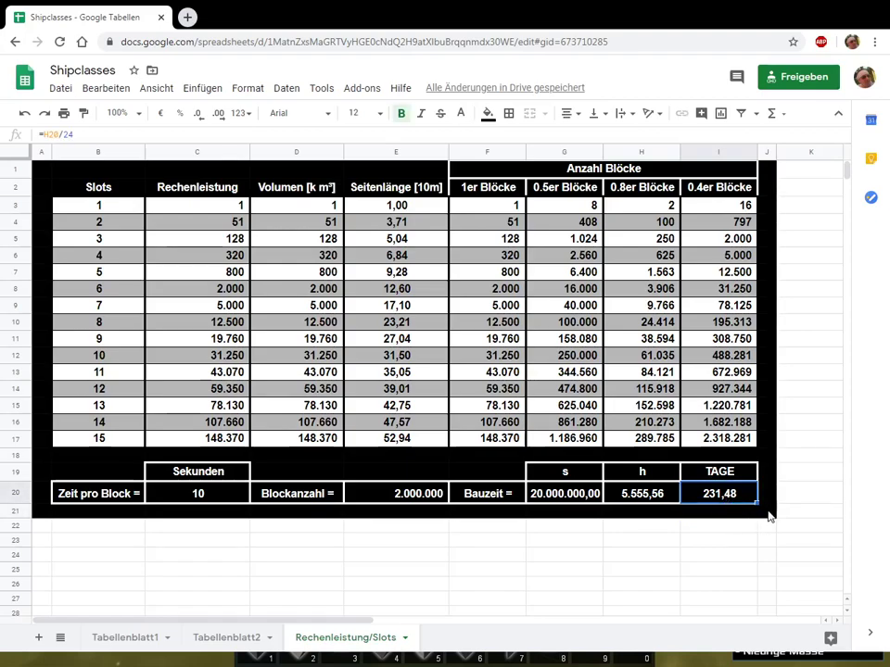
{"action": "left_click", "coordinate": [768, 513]}
{"action": "left_click", "coordinate": [712, 442]}
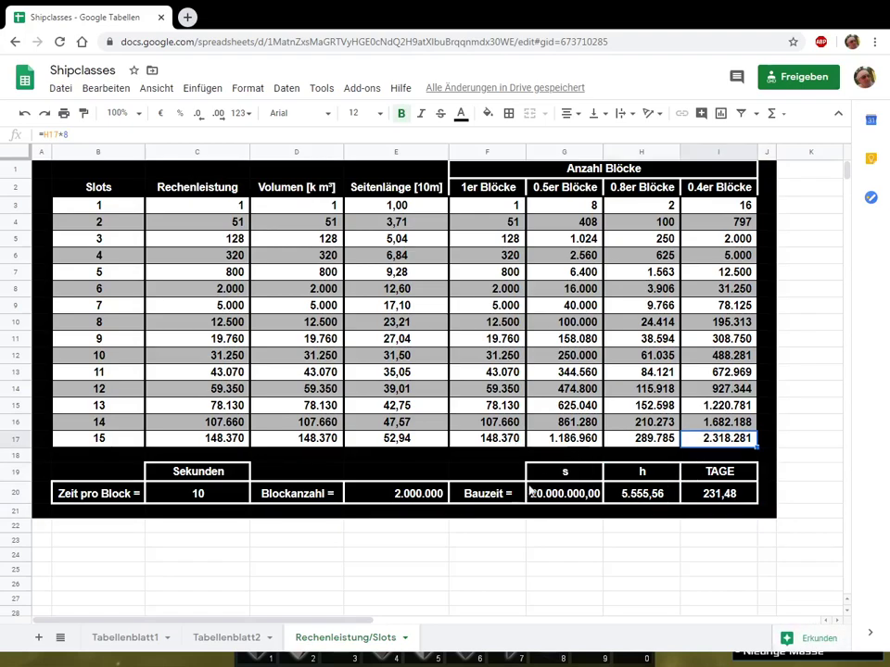
{"action": "left_click", "coordinate": [484, 473]}
{"action": "left_click", "coordinate": [709, 441]}
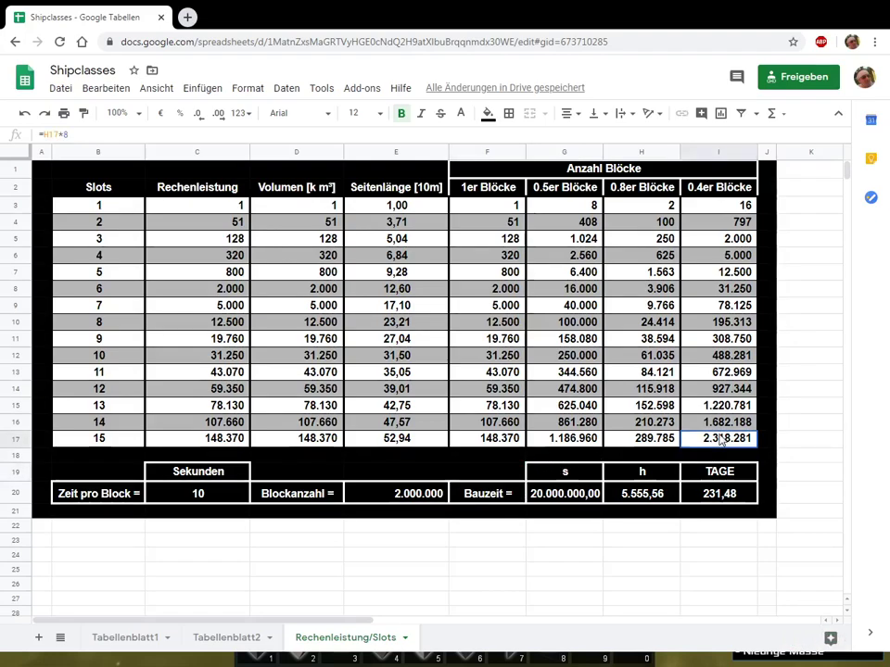
{"action": "left_click", "coordinate": [707, 501]}
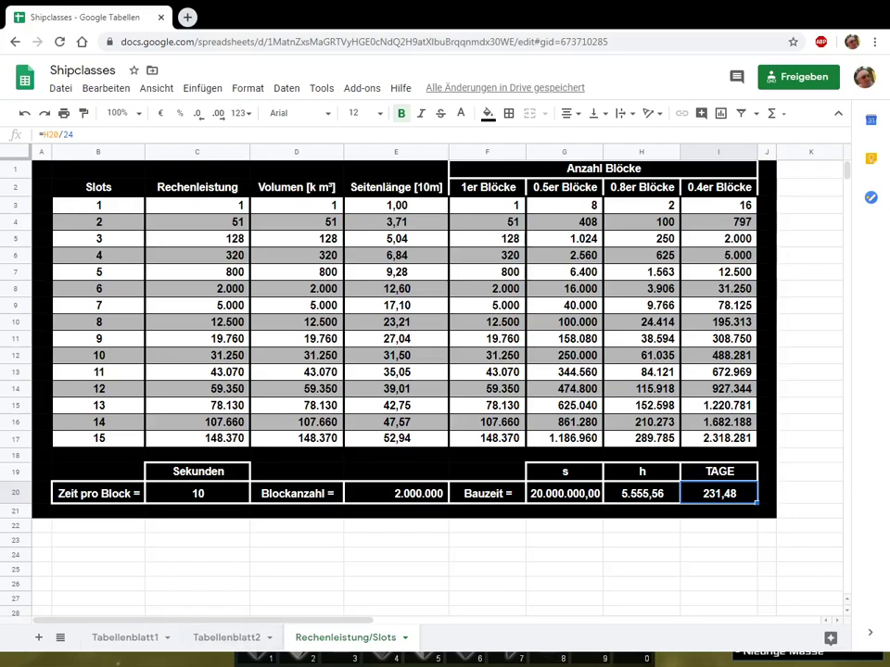
Step: Switch to Avorion, select all blocks of the stacked Gerüst tower and convert them to Eisen Hülle
{"action": "key", "text": "alt+Tab"}
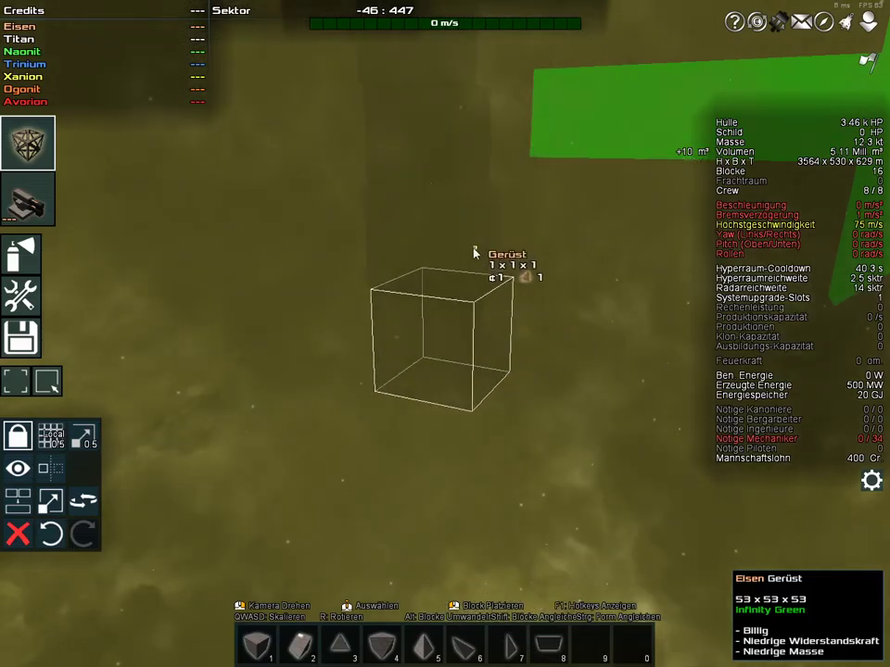
{"action": "left_click", "coordinate": [39, 387]}
{"action": "left_click_drag", "start_coordinate": [308, 96], "coordinate": [639, 571]}
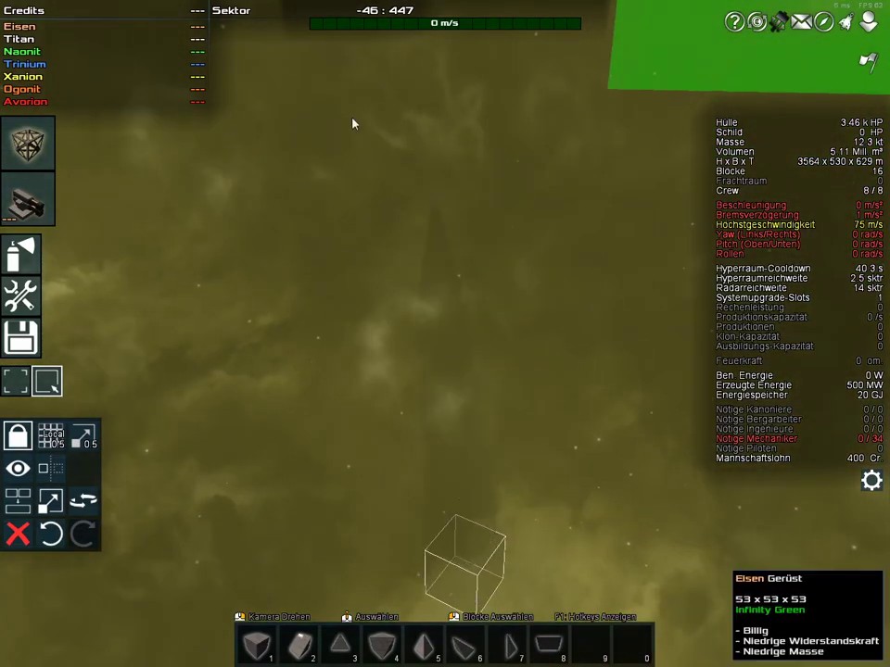
{"action": "left_click", "coordinate": [28, 139]}
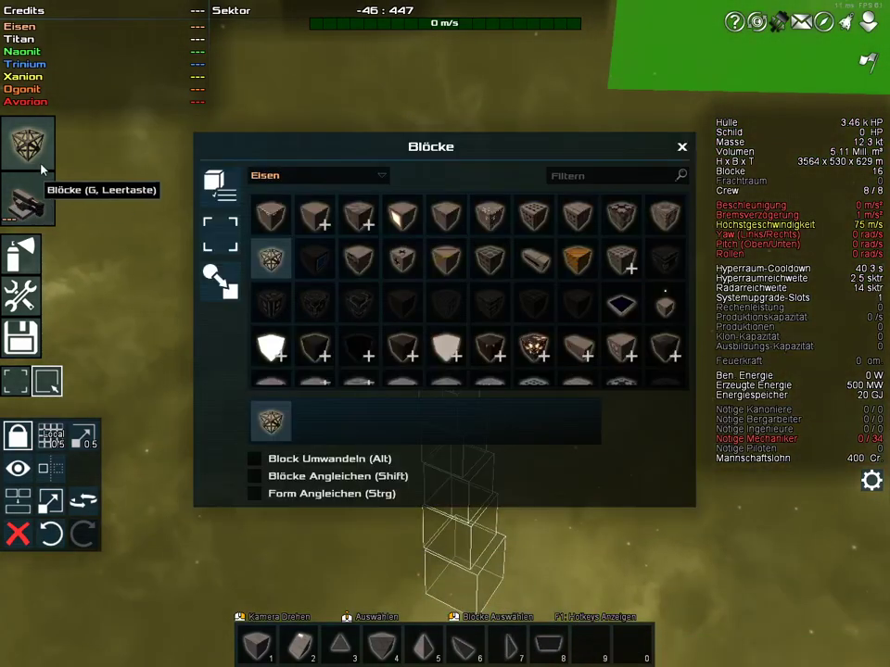
{"action": "left_click", "coordinate": [274, 215]}
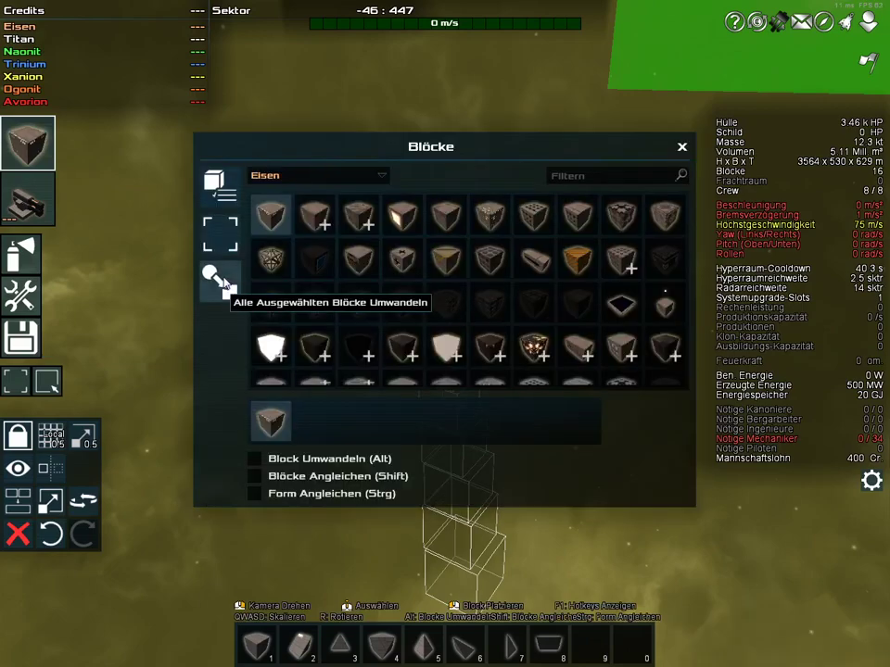
{"action": "left_click", "coordinate": [220, 280]}
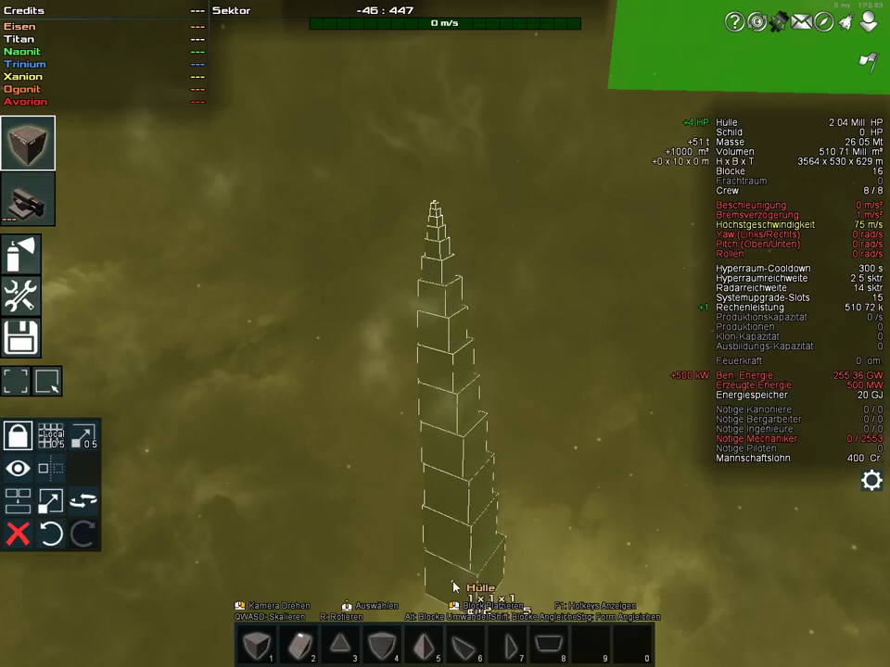
Step: Set the current Hülle block size to 53 x 53 x 53 and move the block size dialog clear of the tower
{"action": "scroll", "coordinate": [463, 602], "scroll_direction": "up", "scroll_amount": 3}
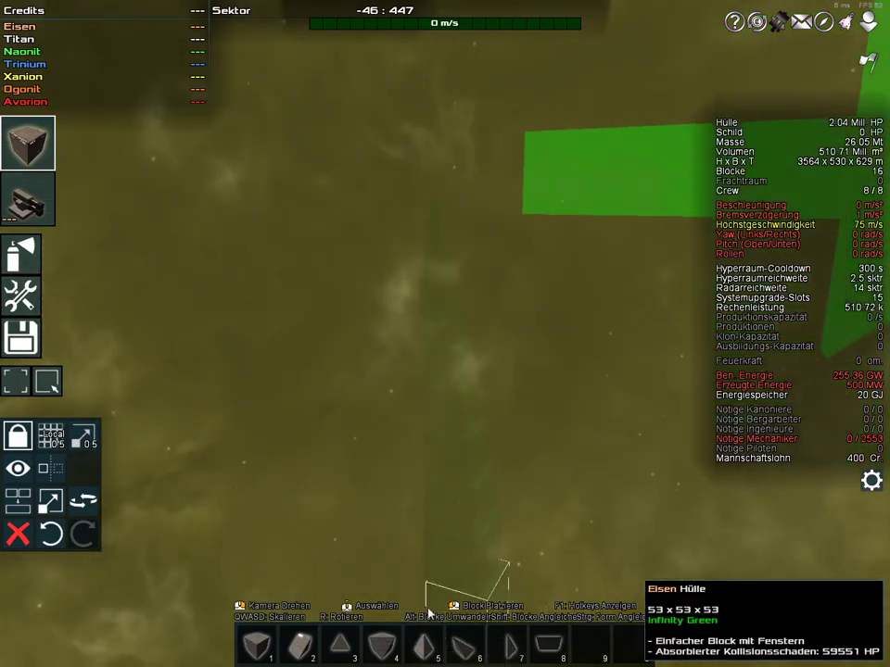
{"action": "left_click", "coordinate": [28, 144]}
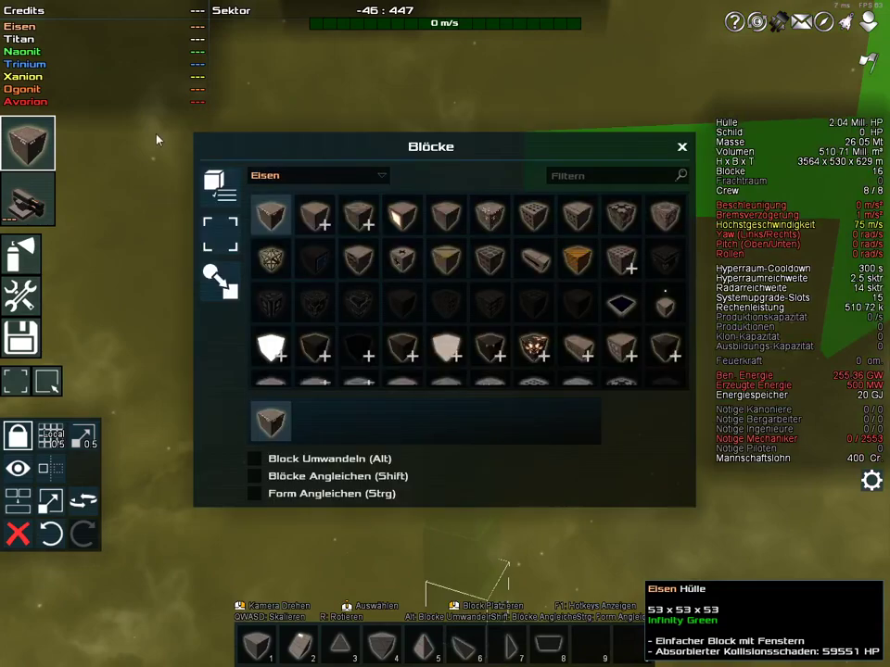
{"action": "left_click", "coordinate": [165, 180]}
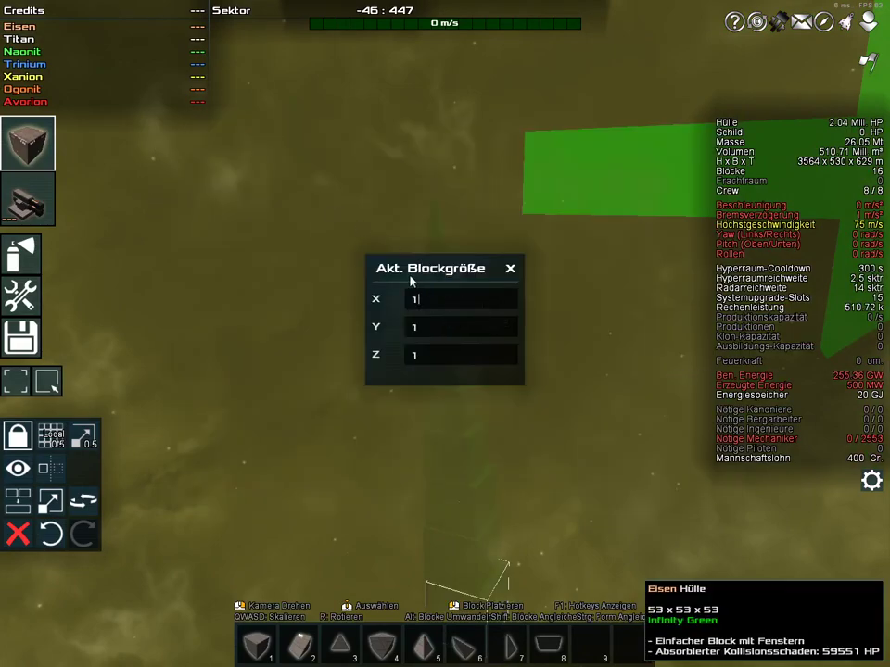
{"action": "type", "text": "53"}
{"action": "key", "text": "Tab"}
{"action": "type", "text": "52"}
{"action": "key", "text": "BackSpace"}
{"action": "type", "text": "3"}
{"action": "key", "text": "Tab"}
{"action": "key", "text": "BackSpace"}
{"action": "type", "text": "53"}
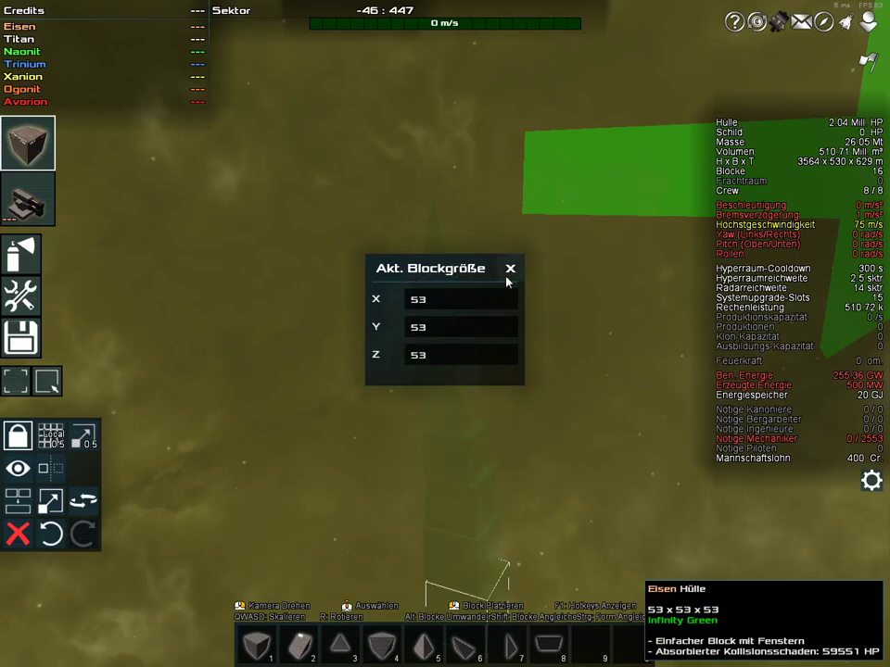
{"action": "left_click_drag", "start_coordinate": [348, 313], "coordinate": [231, 173]}
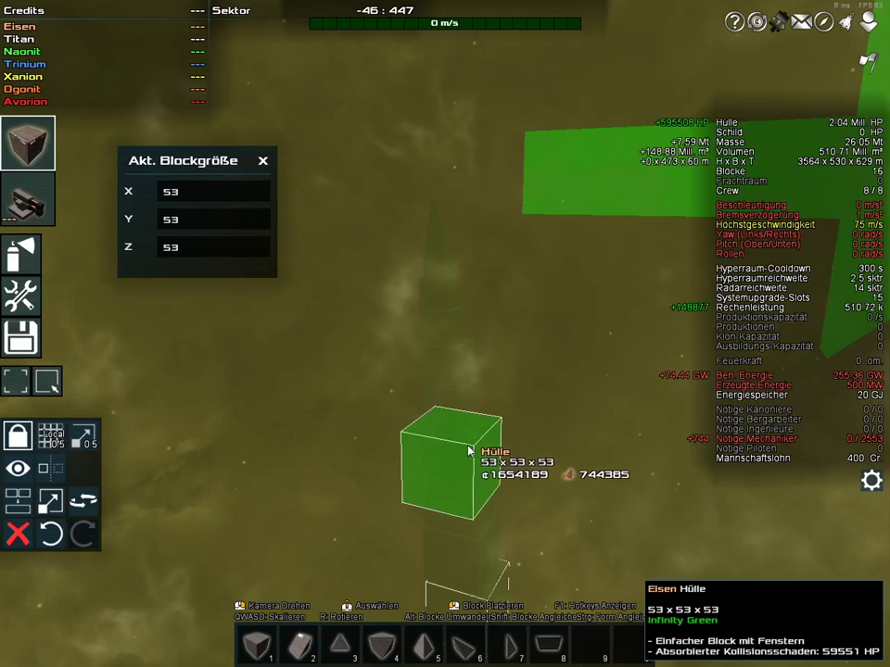